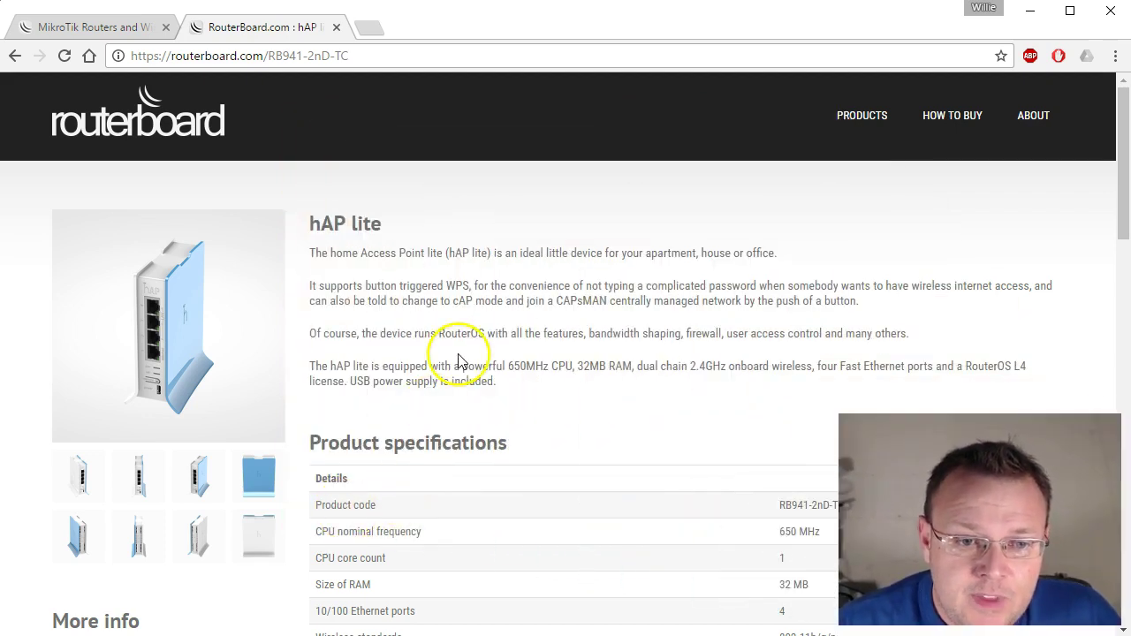
left_click(104, 26)
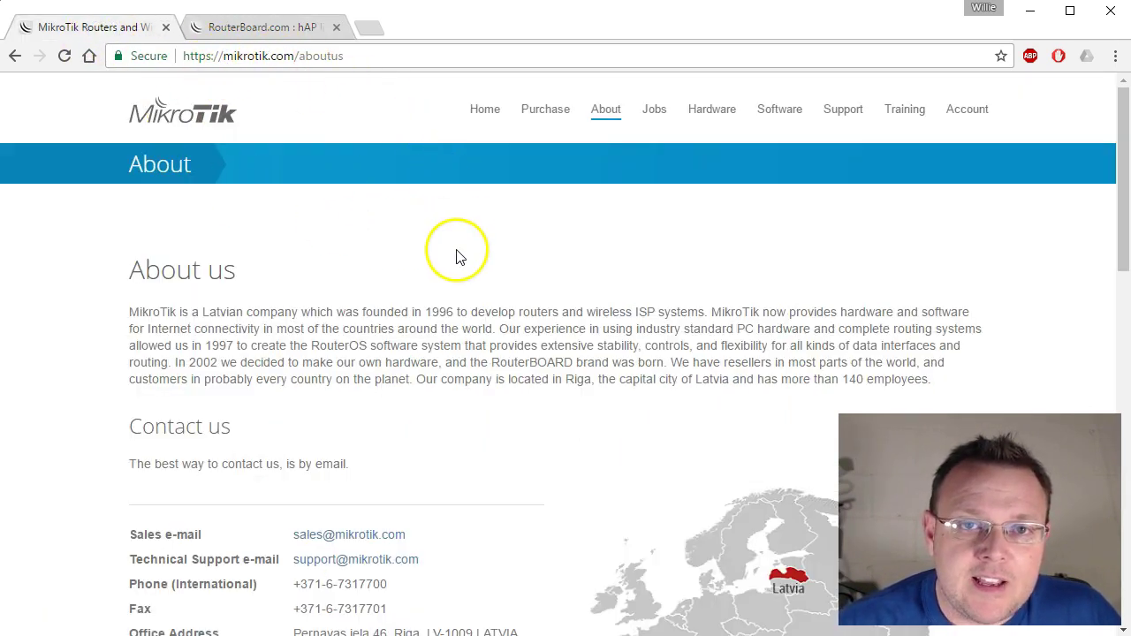
scroll(431, 320, "down", 1)
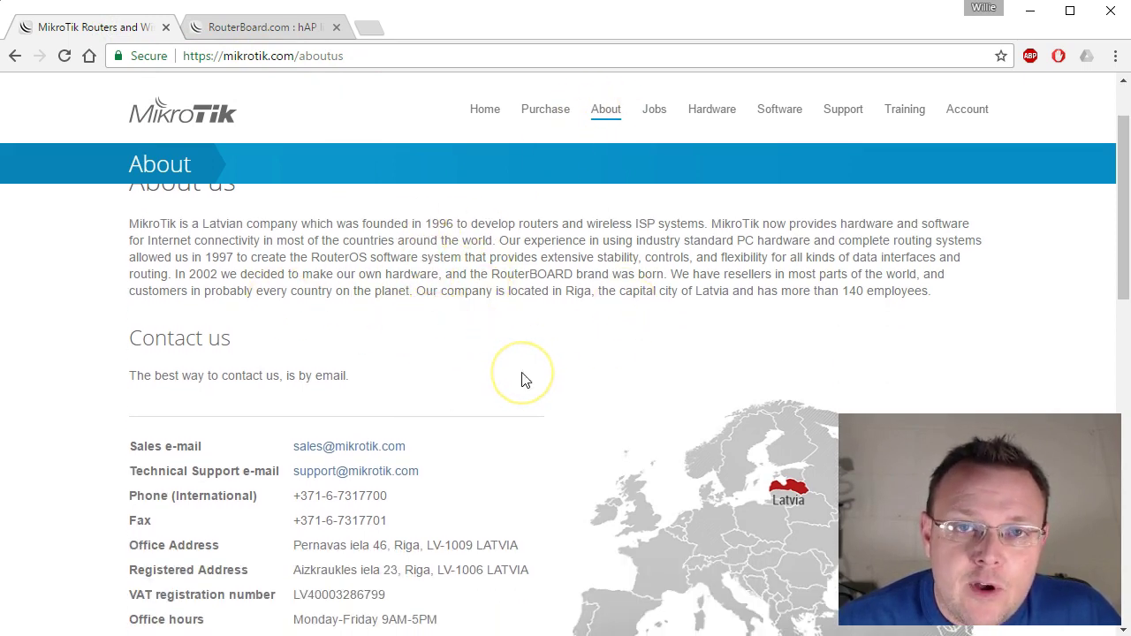
scroll(521, 380, "down", 7)
scroll(522, 379, "up", 7)
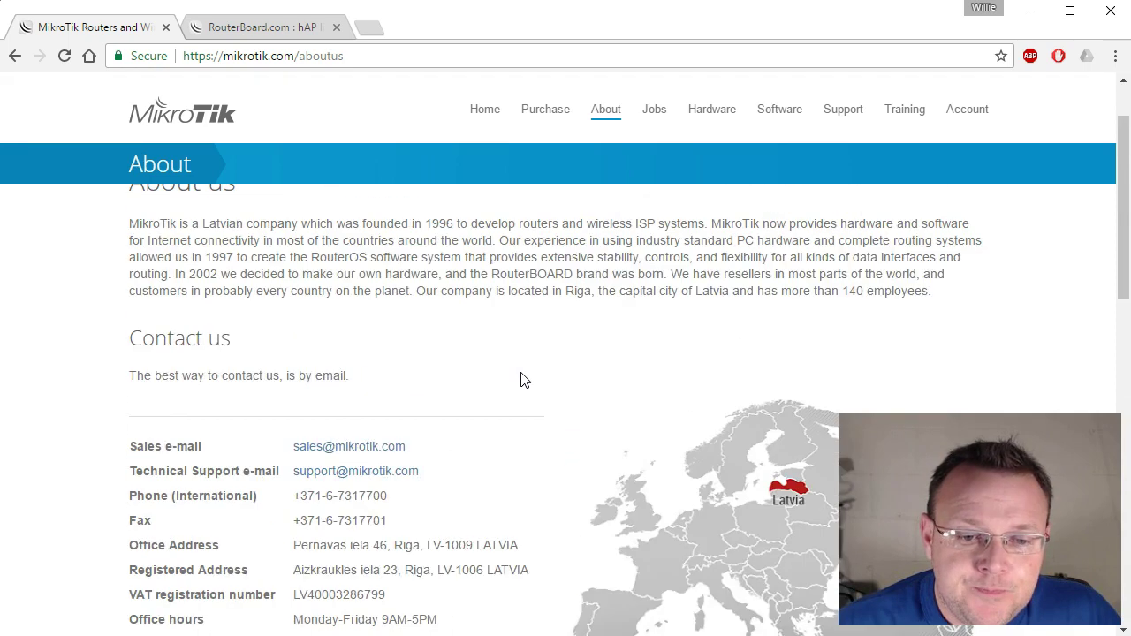
scroll(521, 380, "down", 5)
scroll(521, 380, "down", 3)
scroll(520, 371, "up", 10)
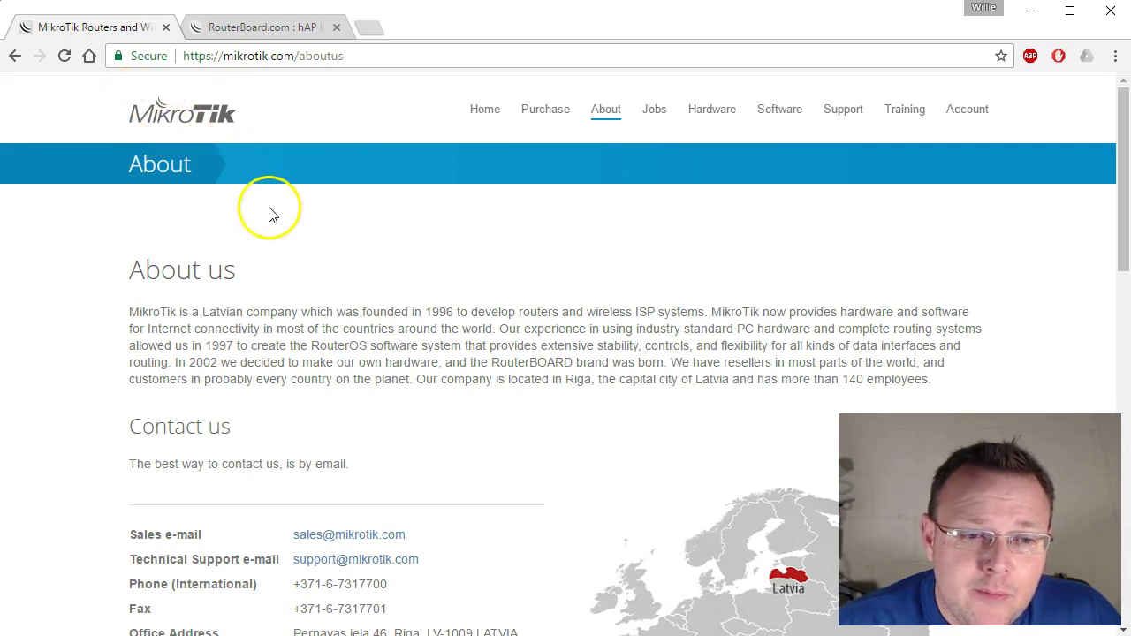
left_click(263, 26)
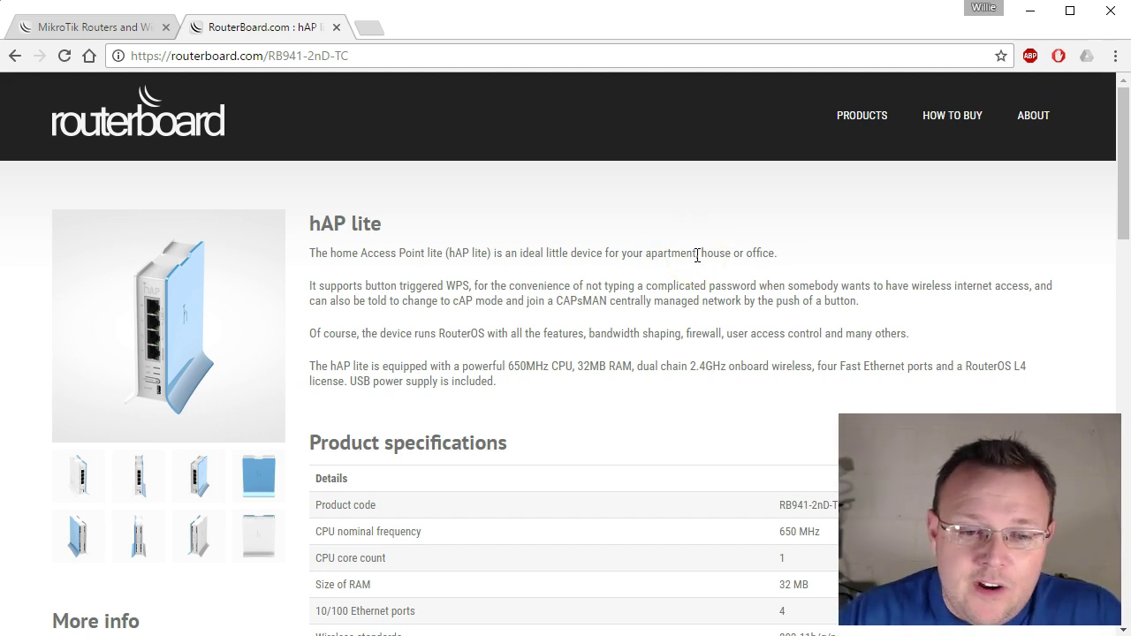
scroll(769, 297, "down", 6)
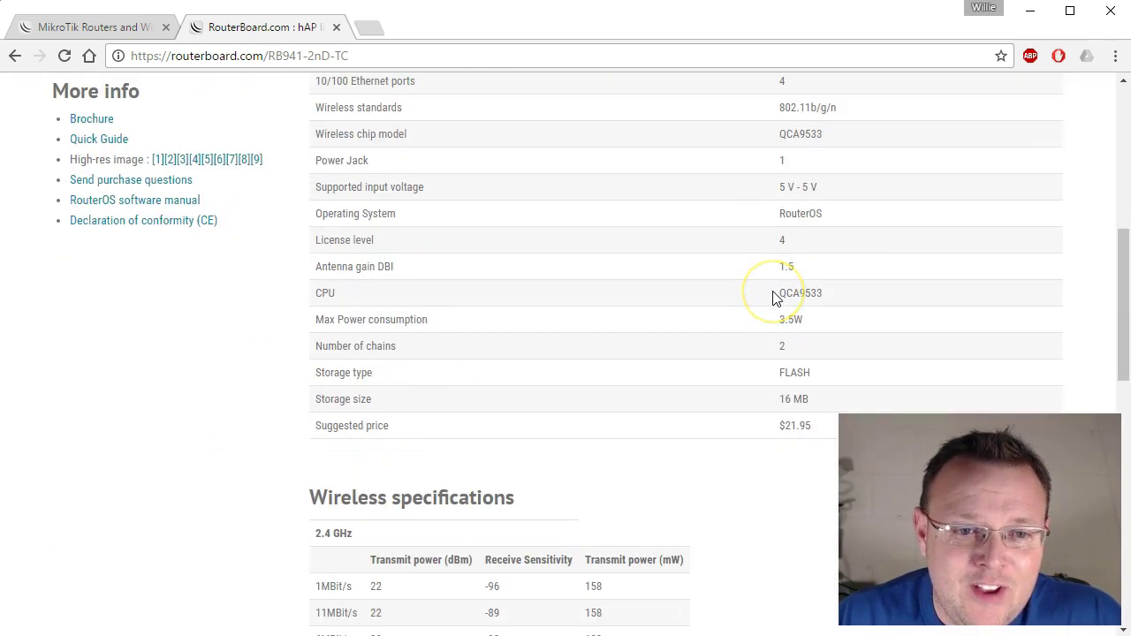
scroll(773, 297, "down", 2)
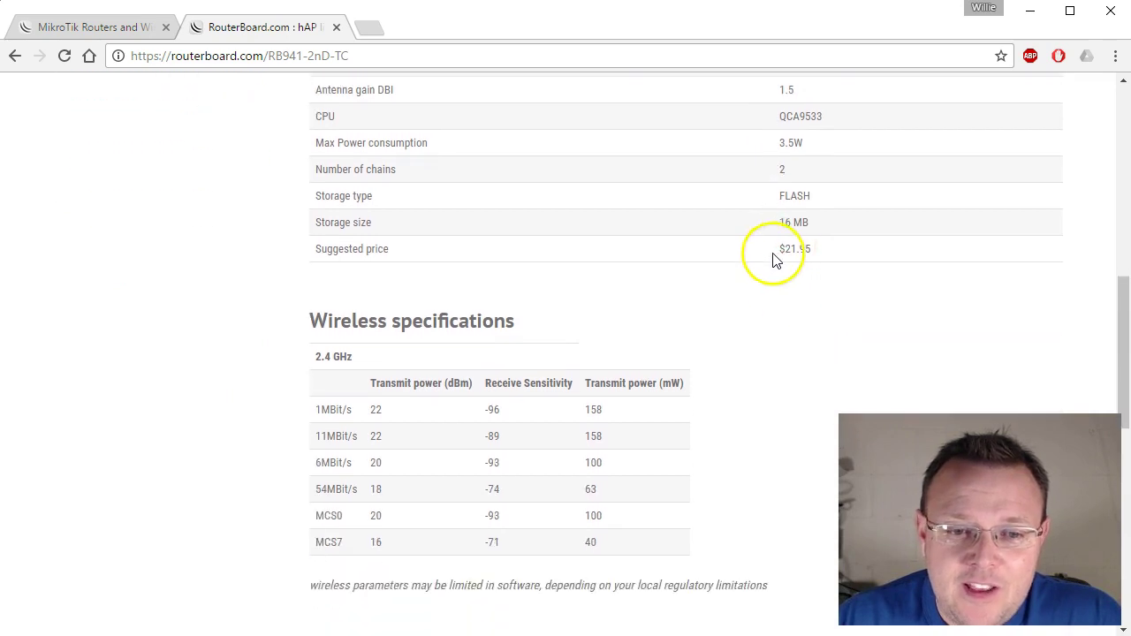
left_click_drag(779, 250, 824, 249)
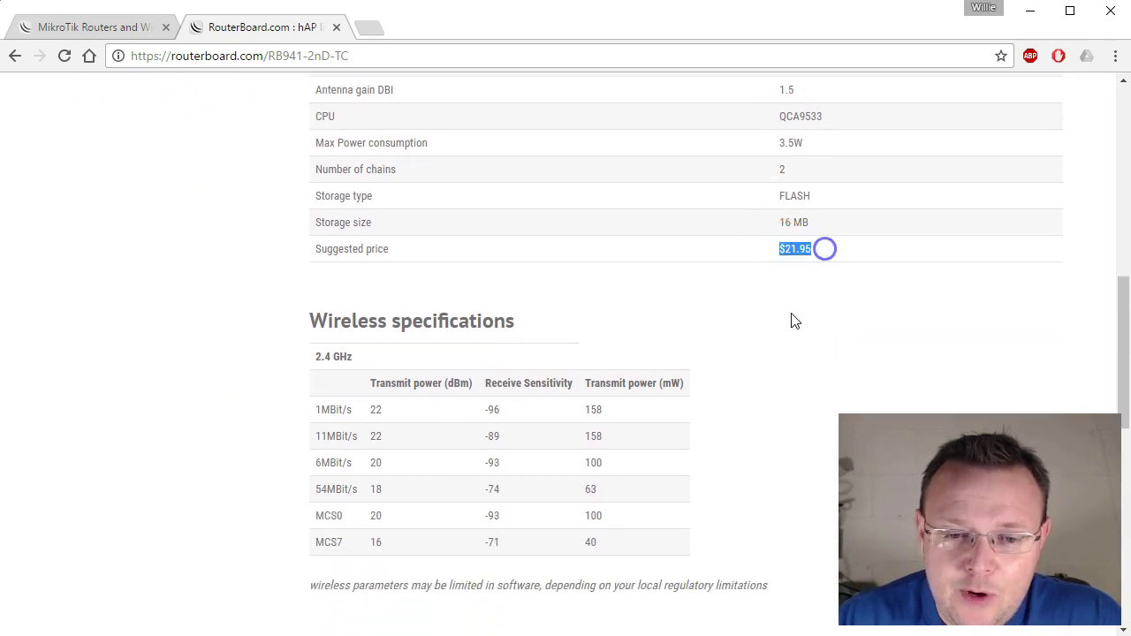
scroll(786, 326, "down", 3)
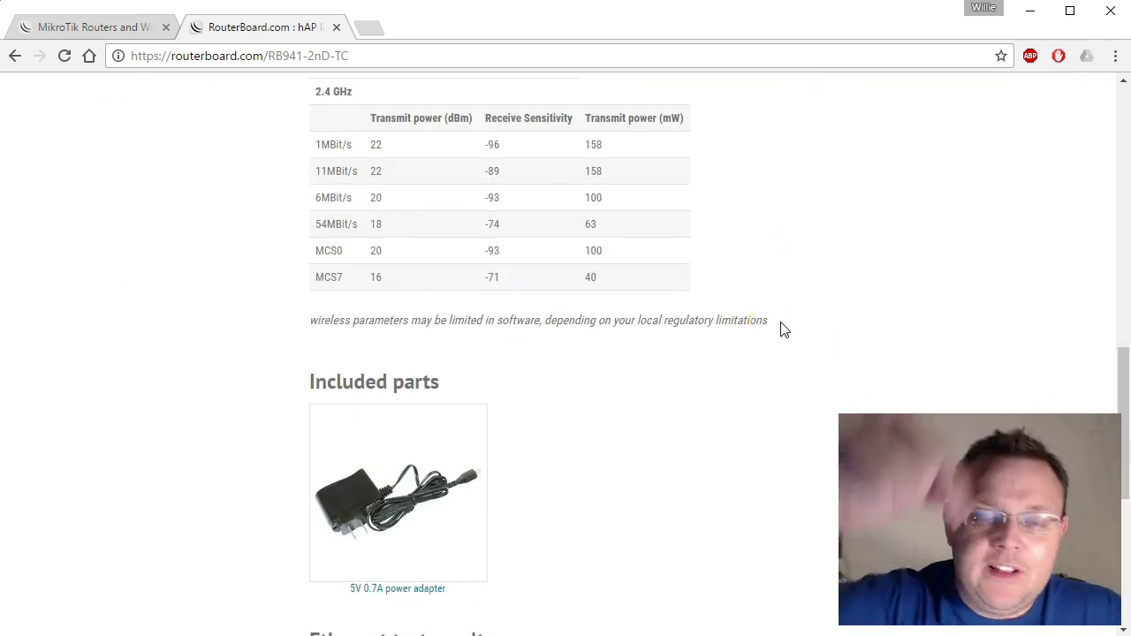
Scroll through the v6.34.2 Quick Set page and highlight the internet address 192.168.66.187.
scroll(318, 331, "up", 11)
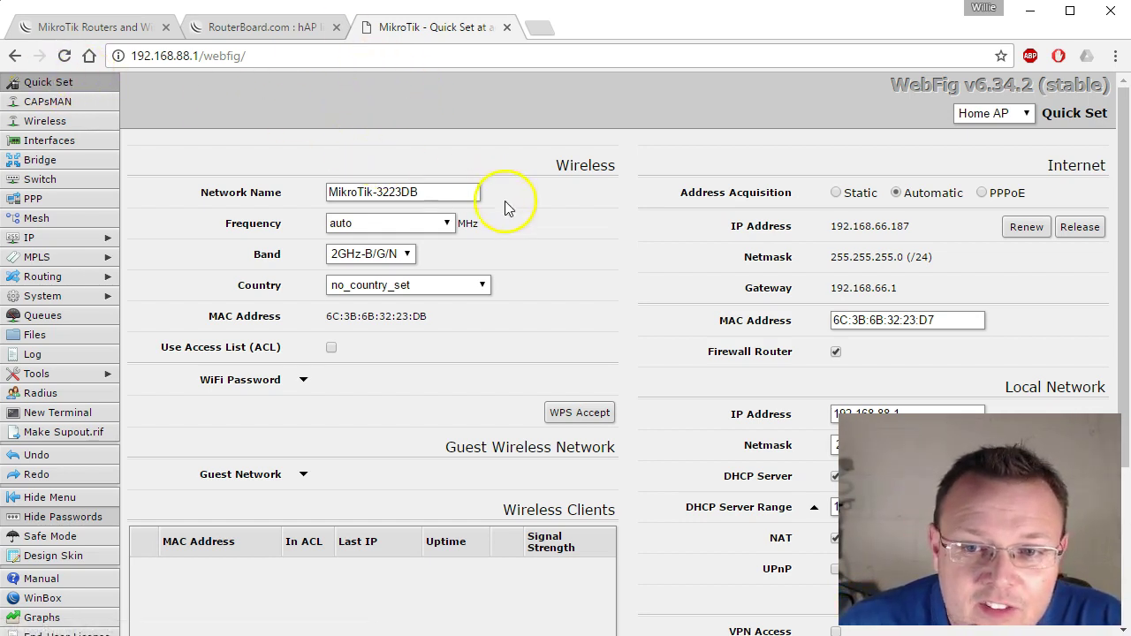
scroll(505, 200, "down", 3)
scroll(694, 298, "up", 3)
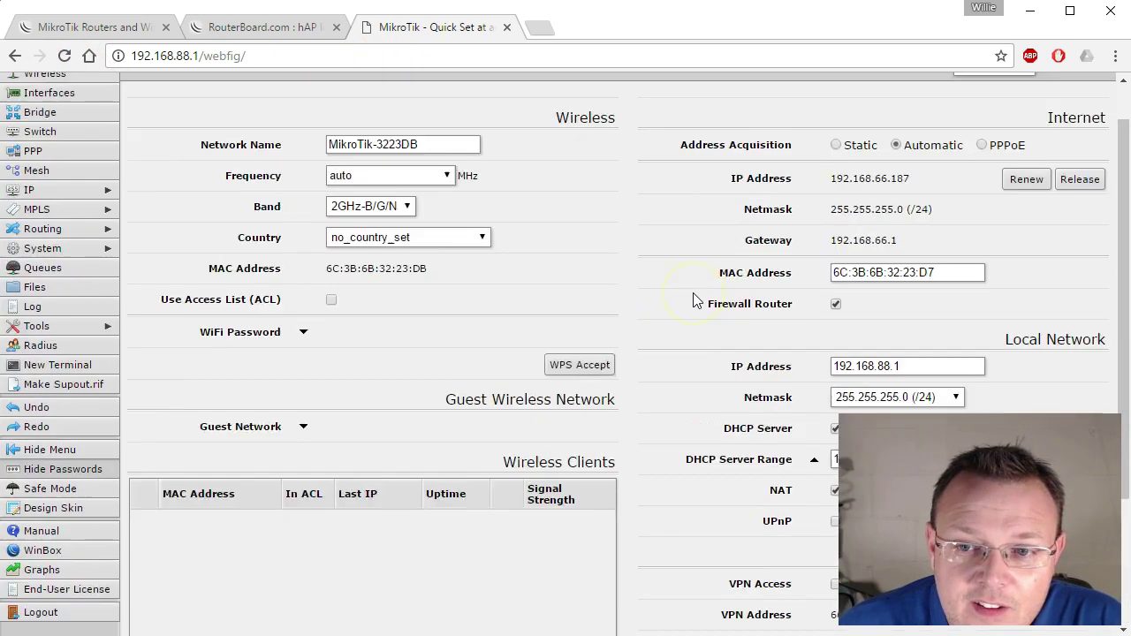
scroll(695, 298, "down", 3)
left_click(934, 305)
scroll(919, 283, "up", 3)
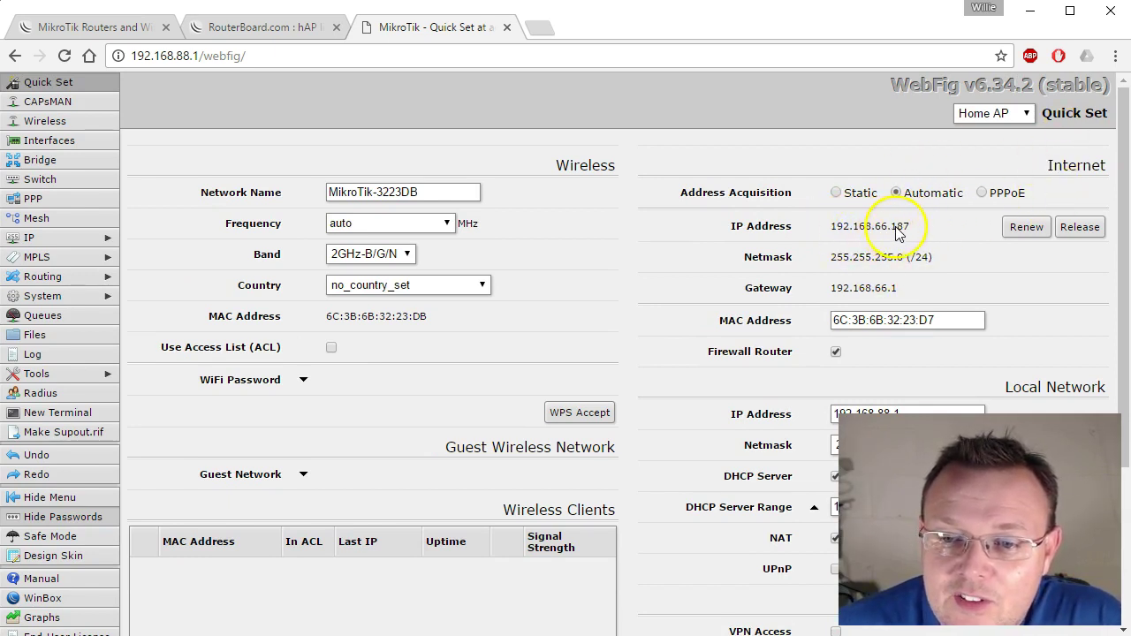
left_click_drag(830, 230, 894, 229)
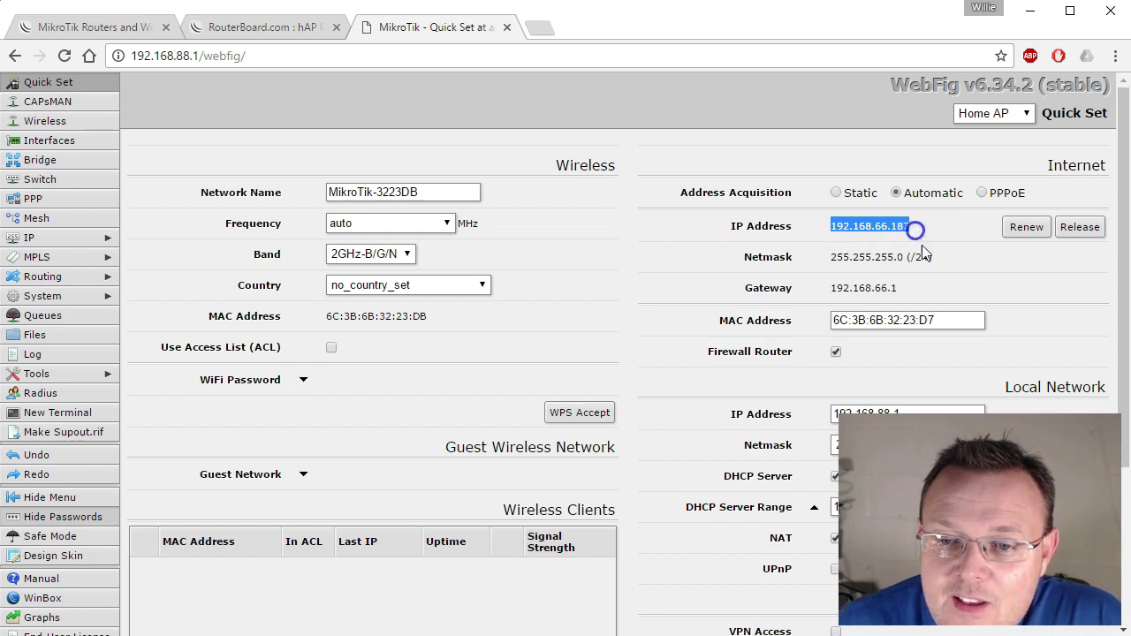
scroll(923, 247, "down", 2)
scroll(923, 246, "up", 1)
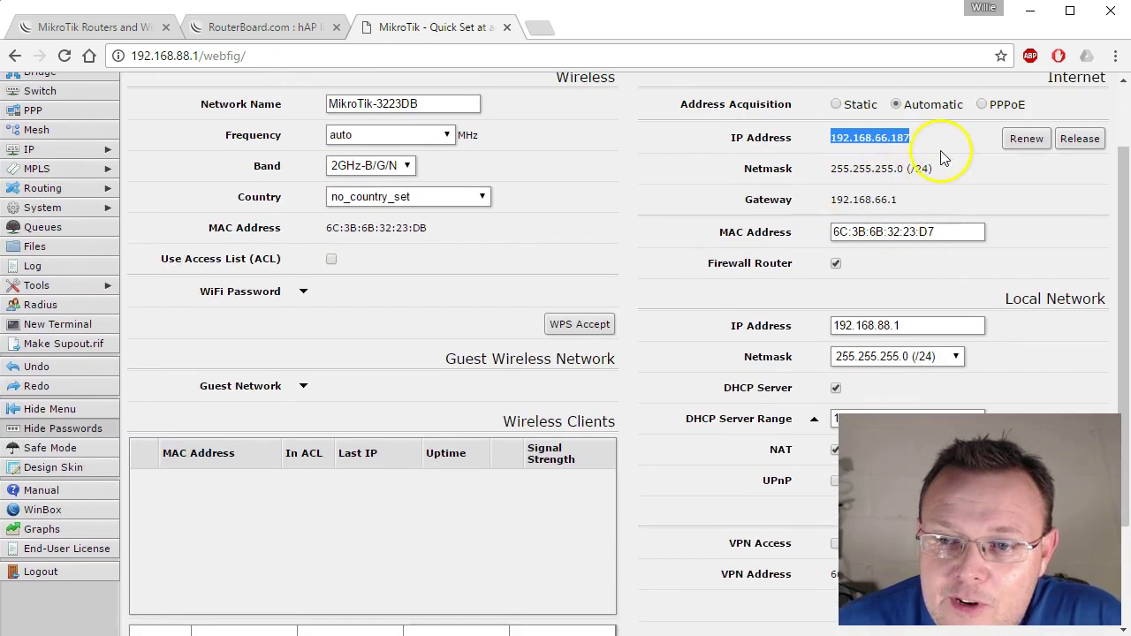
scroll(744, 219, "down", 2)
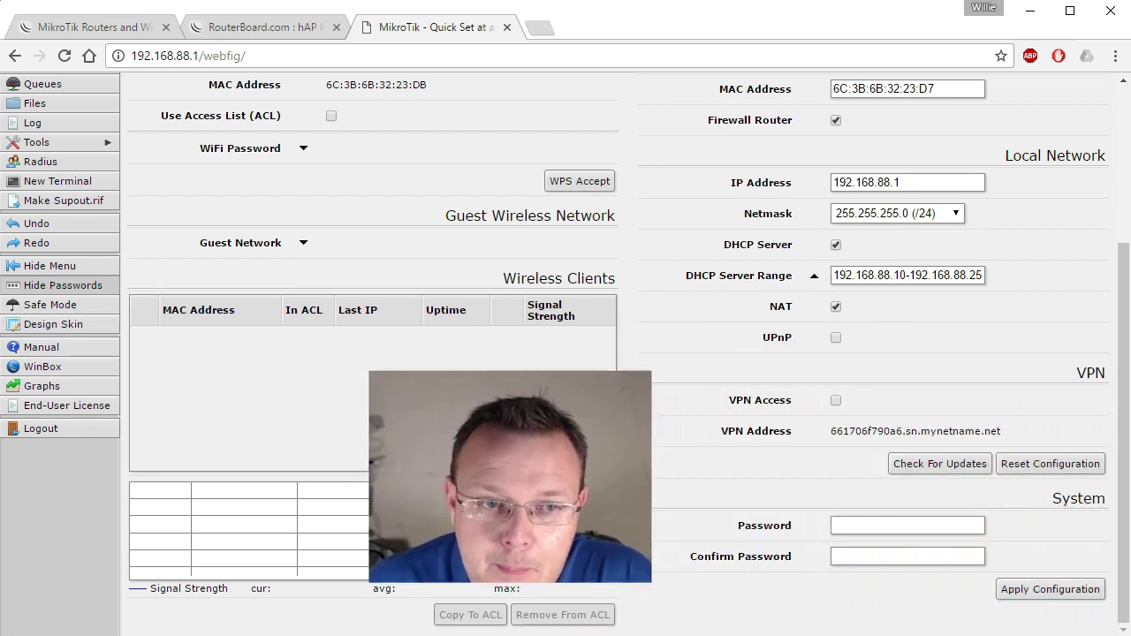
Enter and confirm a new admin password under System, then apply the configuration.
left_click(876, 530)
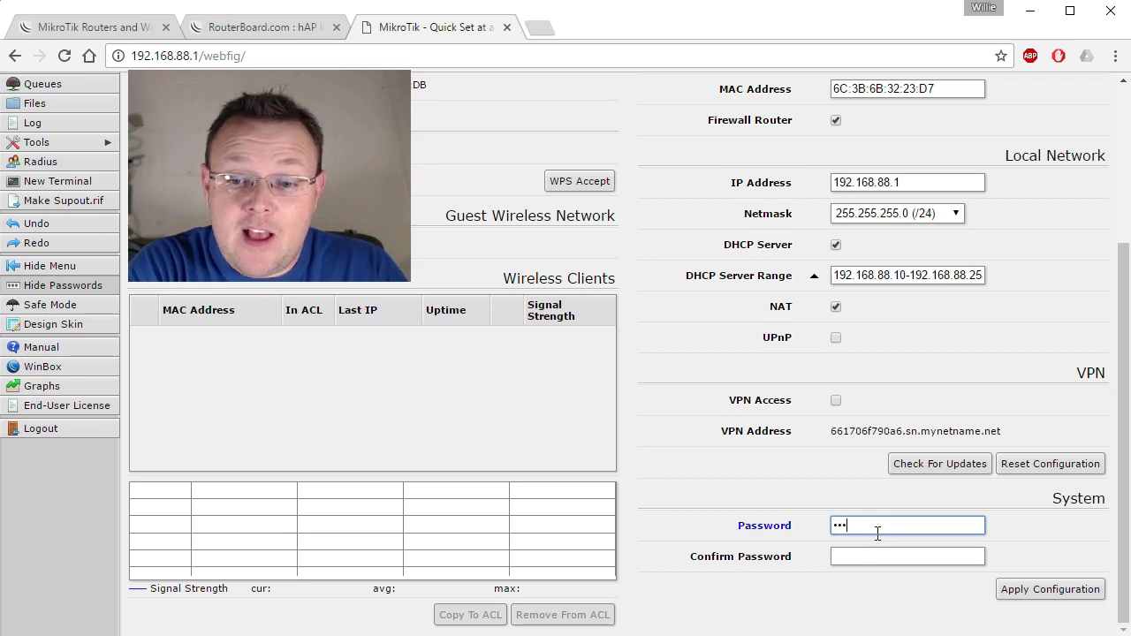
type("***")
key("Tab")
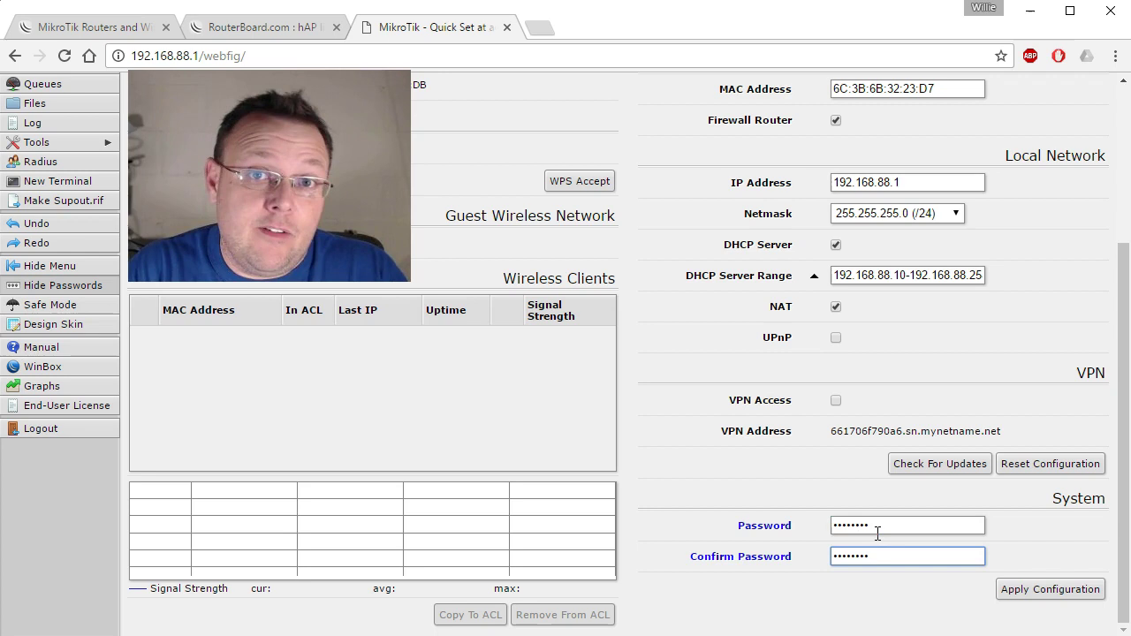
left_click(890, 527)
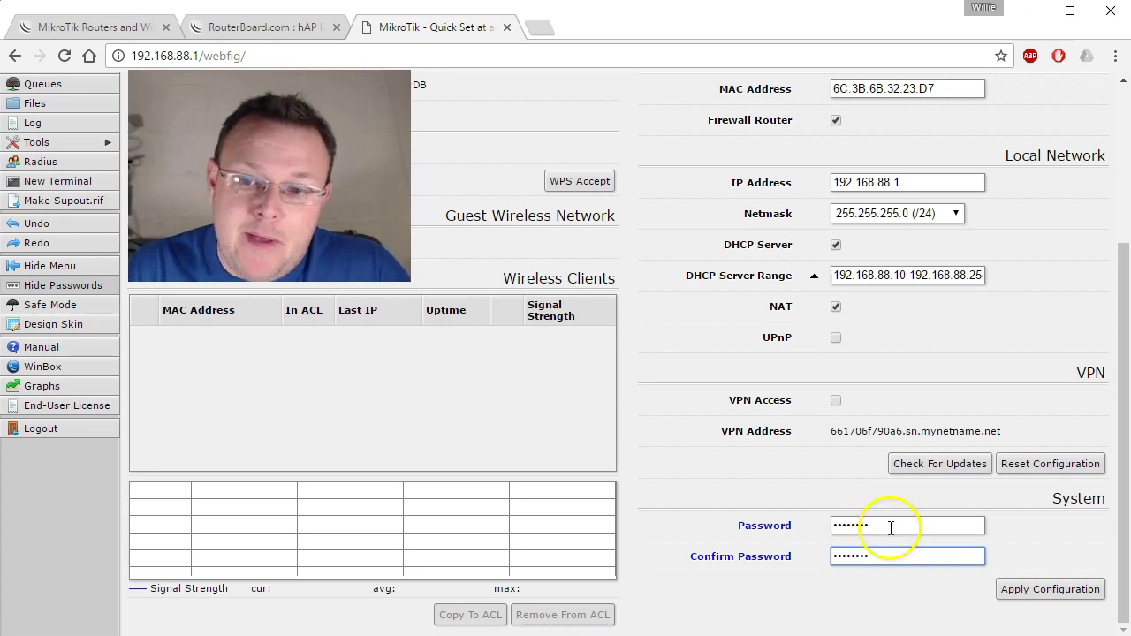
left_click(1048, 589)
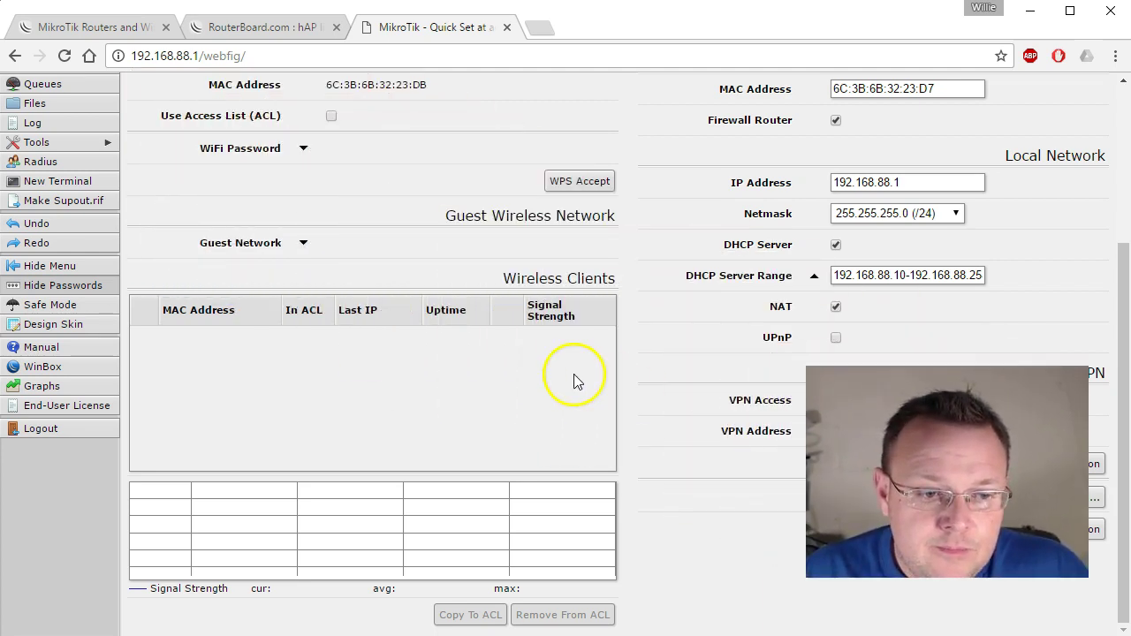
Log out, decline saving the password, and log back in as admin after one failed attempt.
left_click(53, 429)
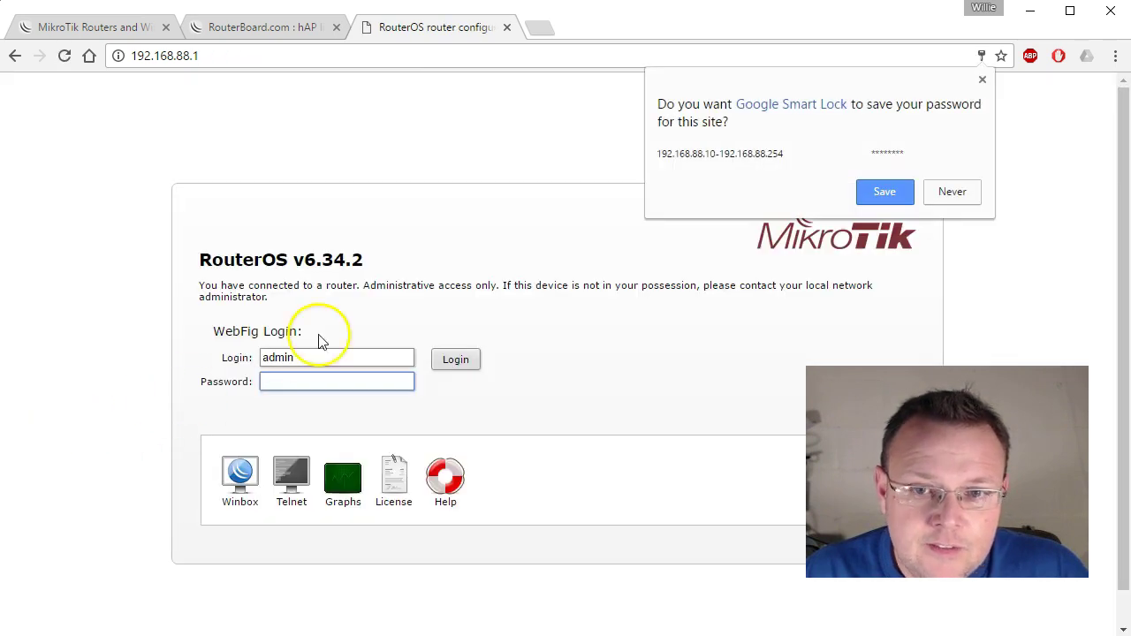
left_click(953, 191)
left_click(456, 359)
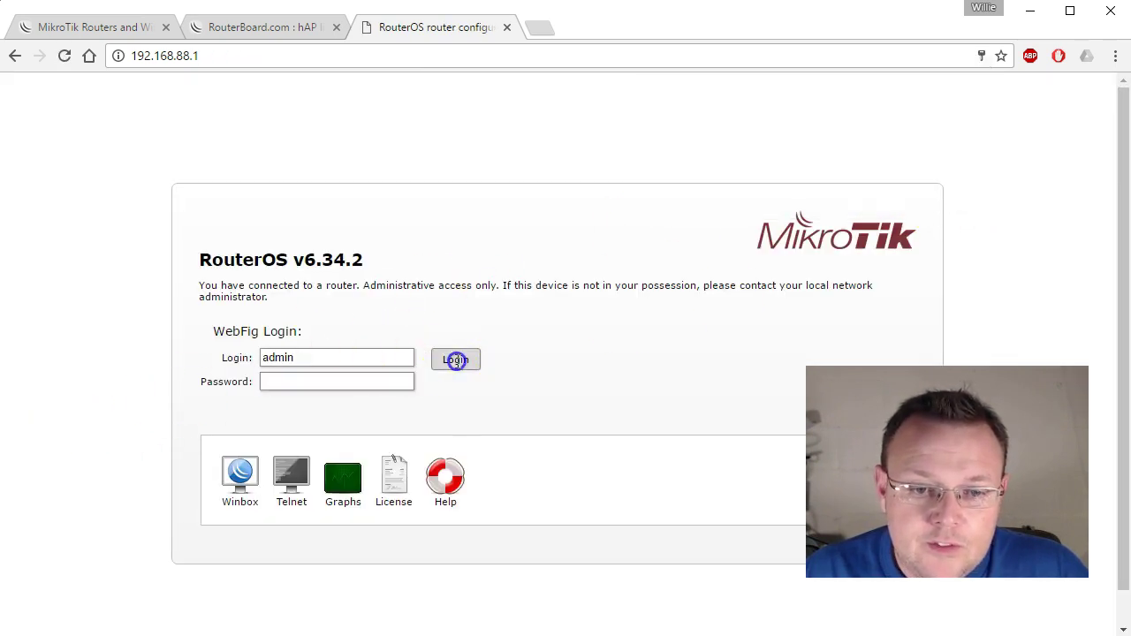
left_click(281, 387)
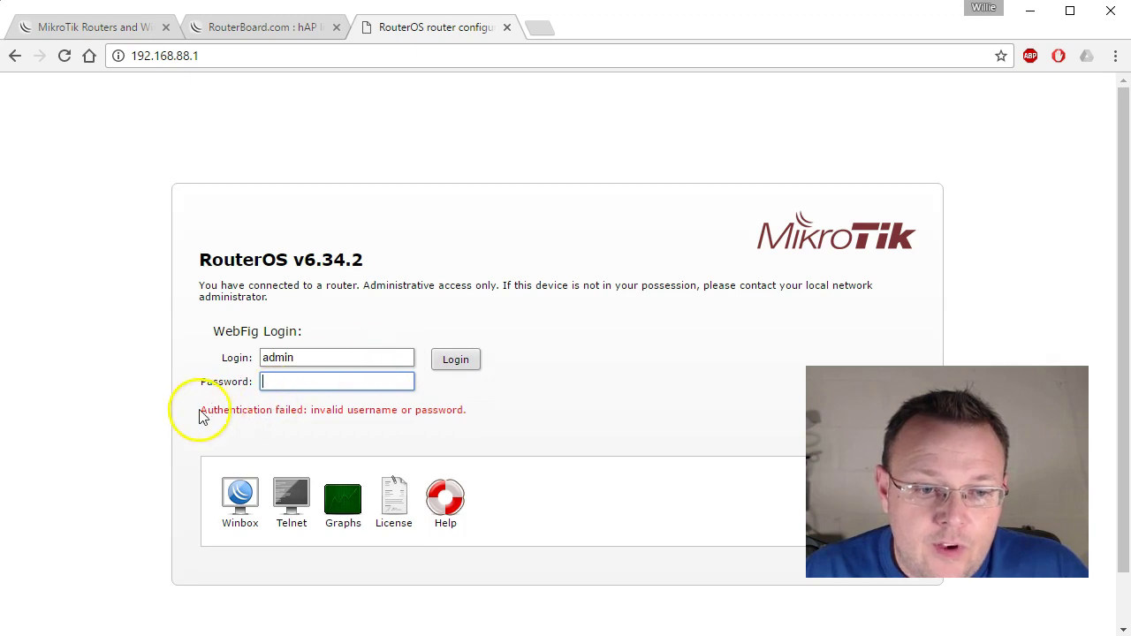
left_click_drag(199, 415, 474, 416)
left_click(358, 382)
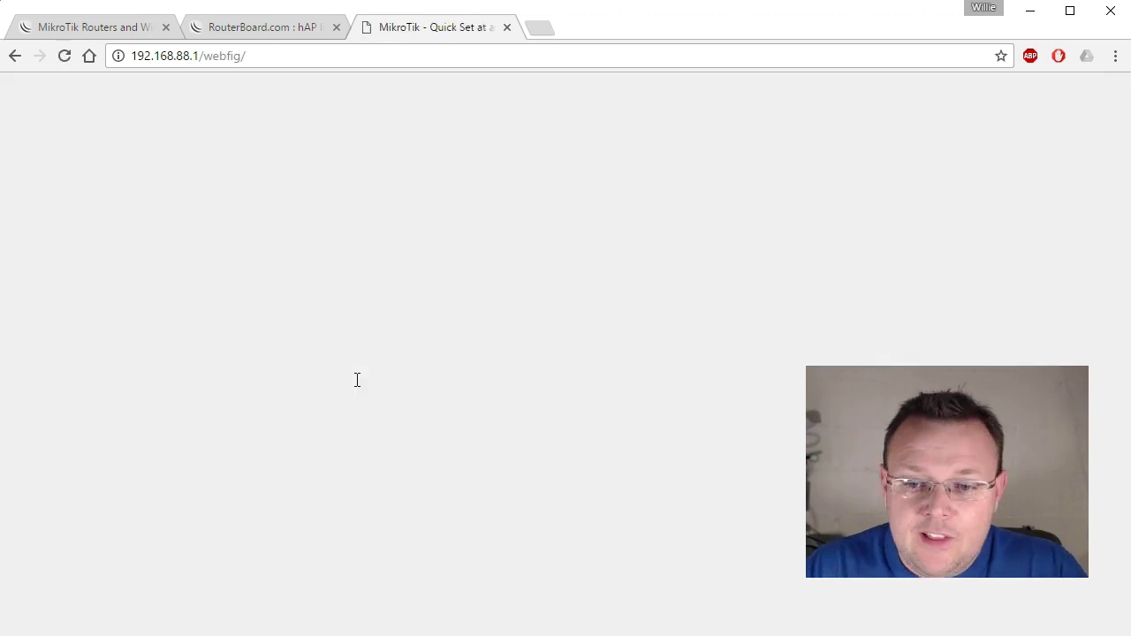
left_click(845, 235)
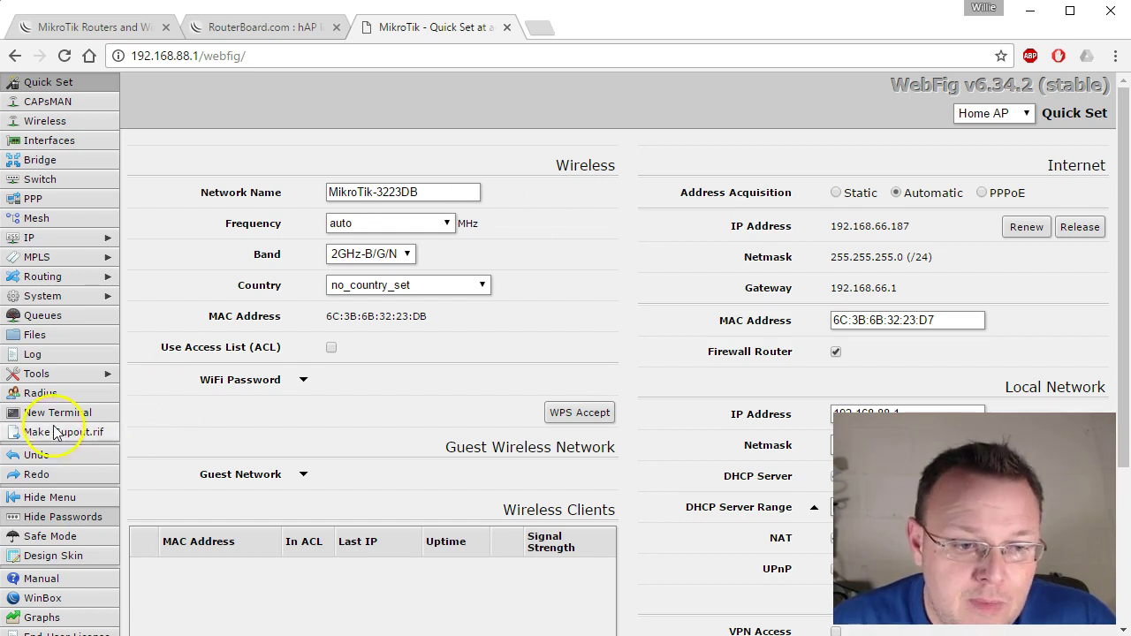
Follow the WinBox download link to the MikroTik software downloads page.
scroll(40, 424, "down", 3)
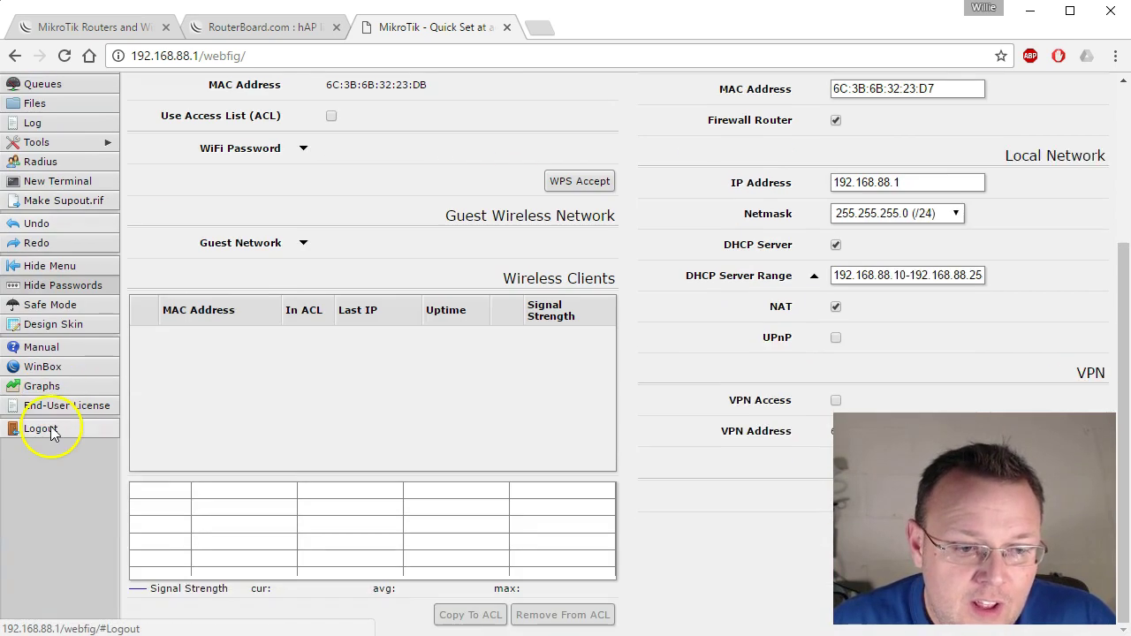
left_click(50, 368)
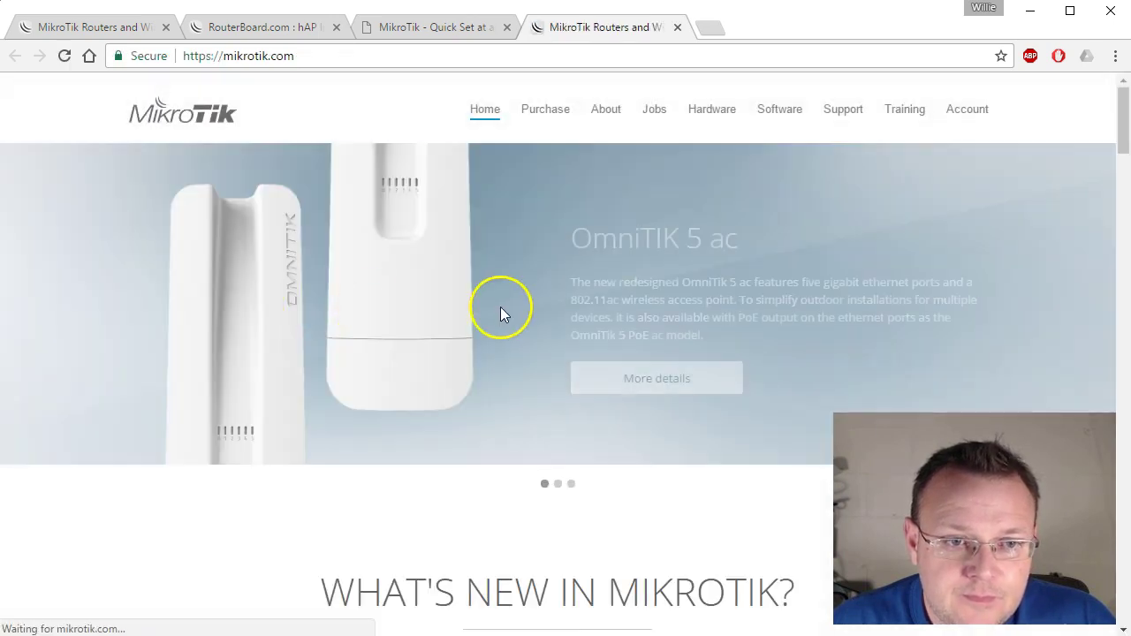
scroll(470, 318, "down", 8)
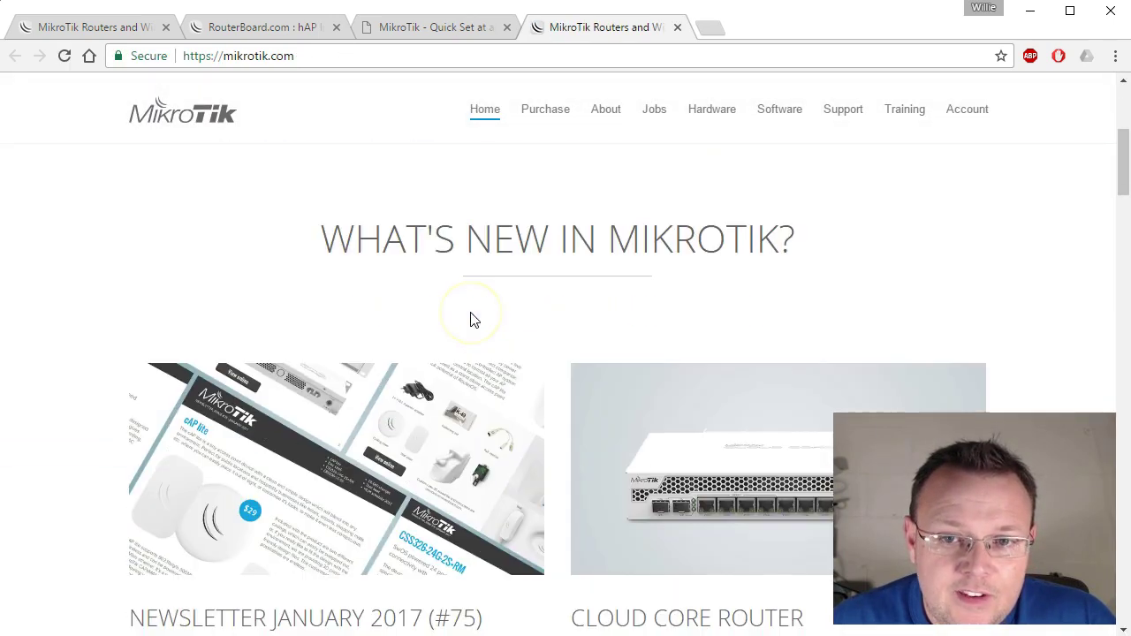
scroll(470, 318, "up", 7)
scroll(470, 318, "up", 1)
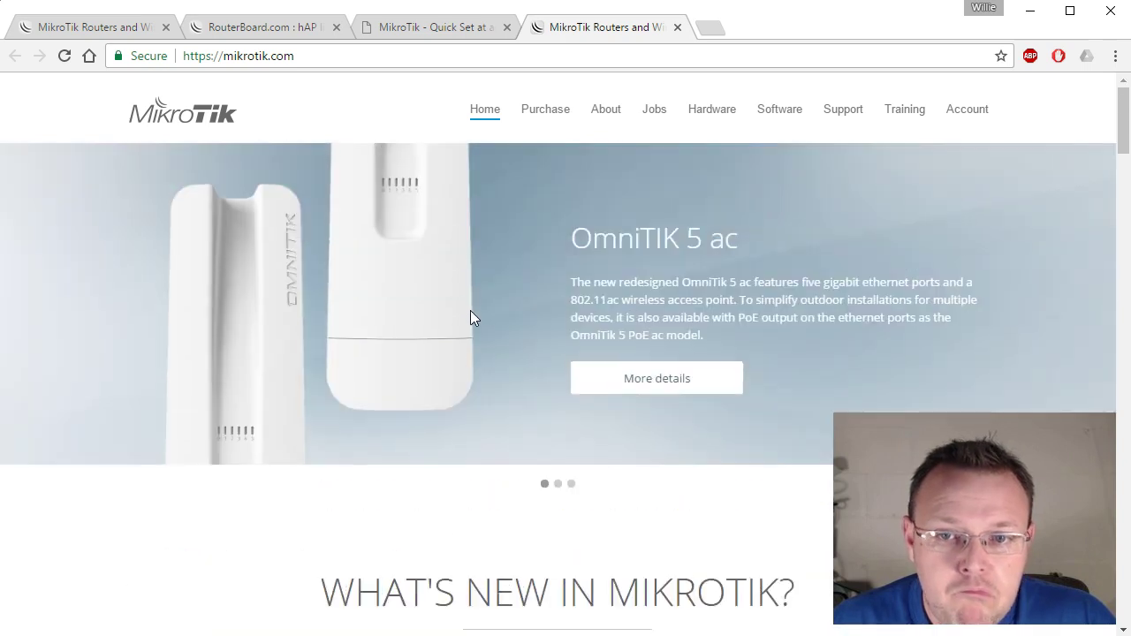
scroll(487, 299, "down", 10)
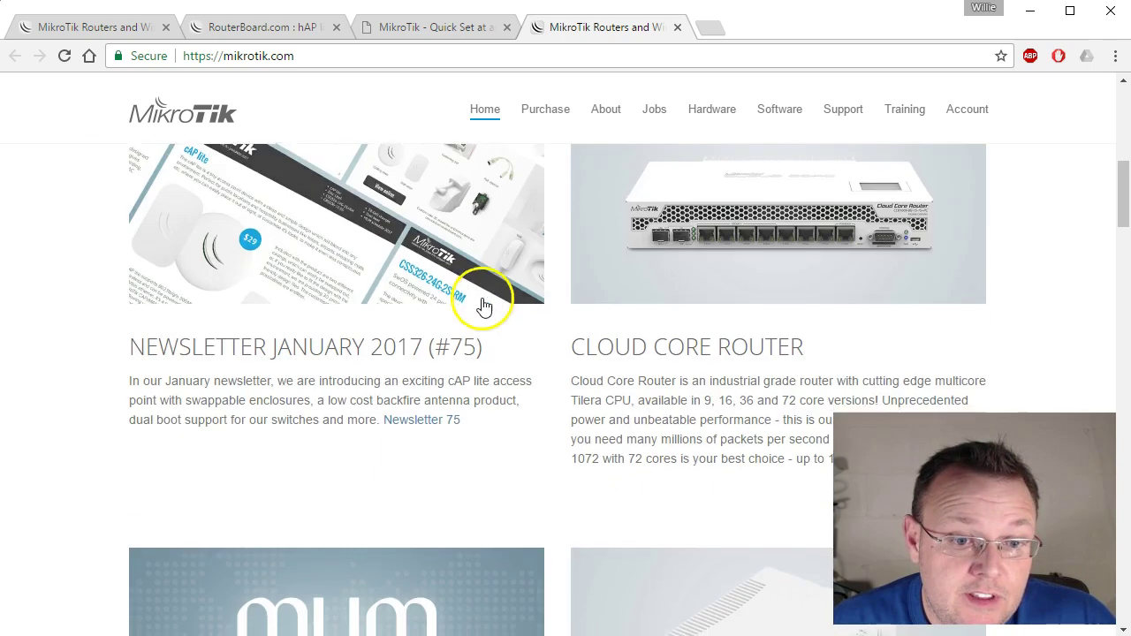
scroll(485, 296, "up", 10)
left_click(783, 109)
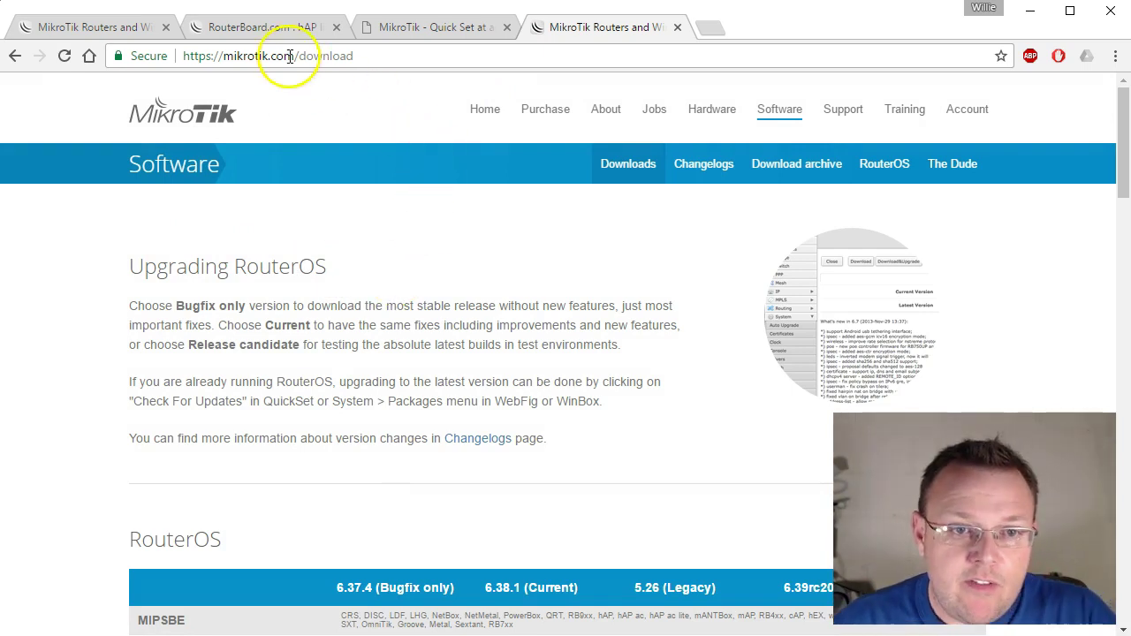
Change 'download' to 'update' in the mikrotik.com address and scroll the Upgrade RB page.
left_click_drag(295, 56, 451, 66)
key("BackSpace")
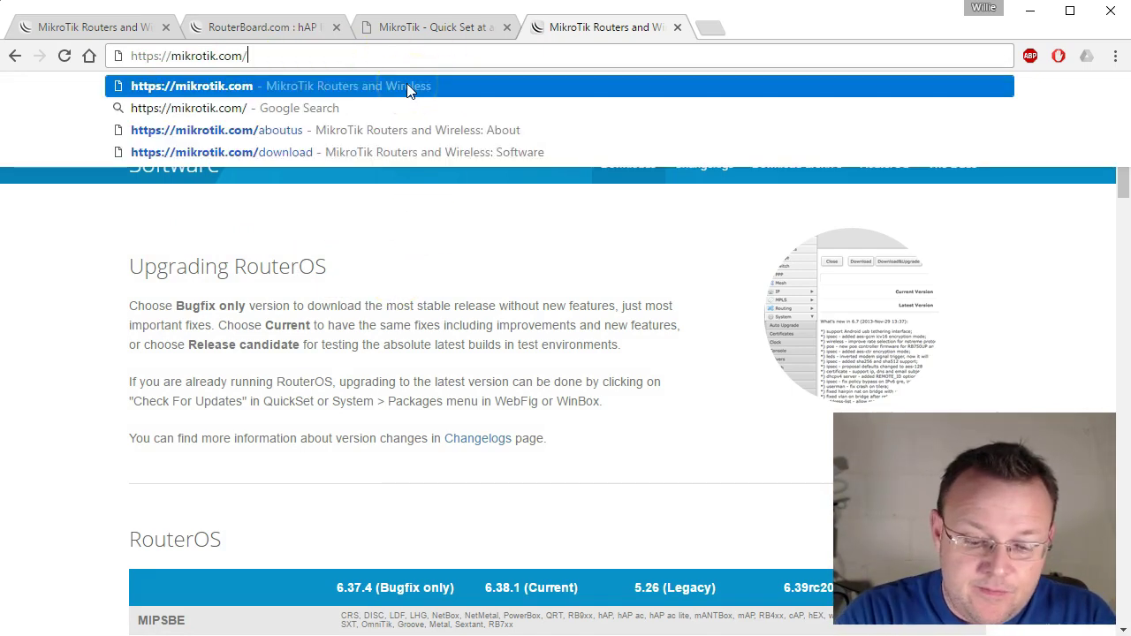
type("update")
key("Return")
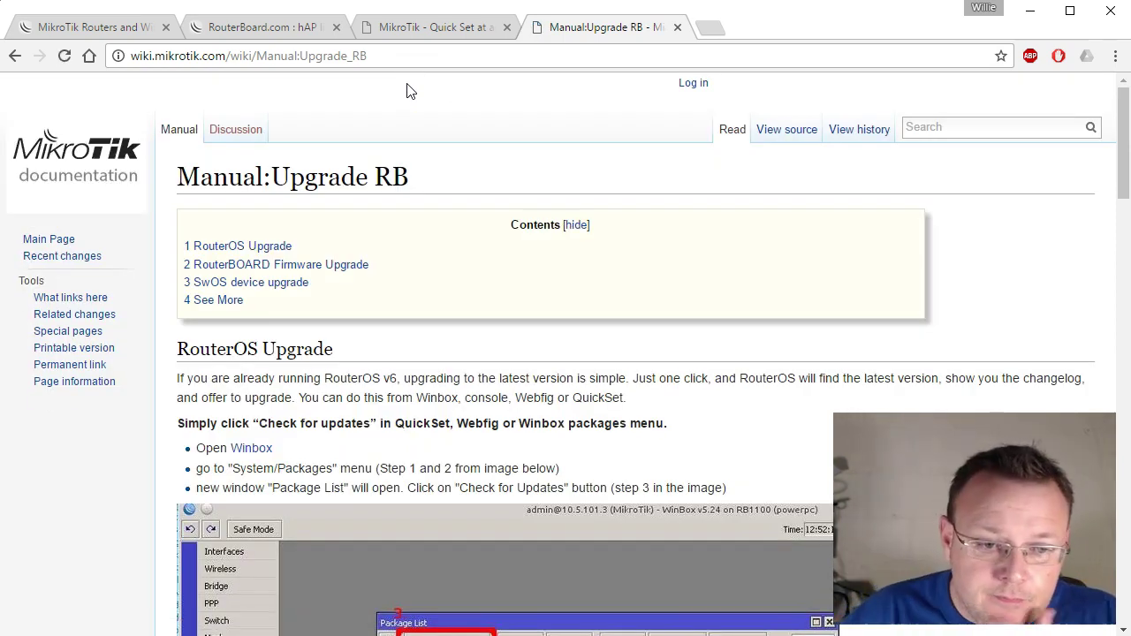
scroll(518, 328, "down", 2)
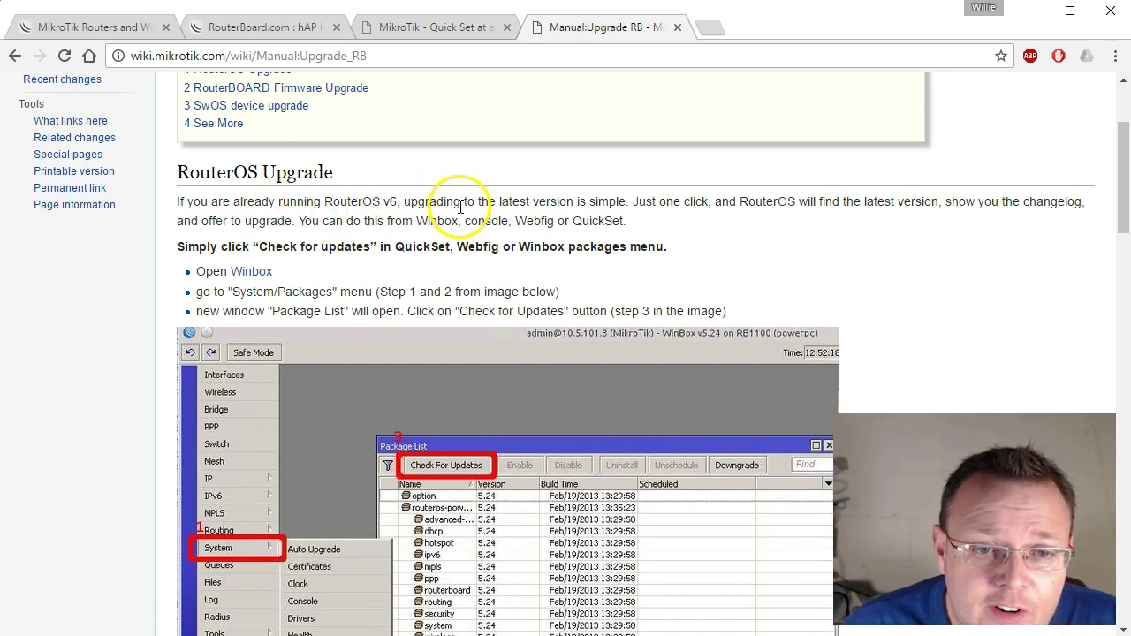
Attempt the RouterBOARD firmware upgrade under System > Routerboard and dismiss the version error.
left_click(430, 29)
scroll(509, 305, "up", 3)
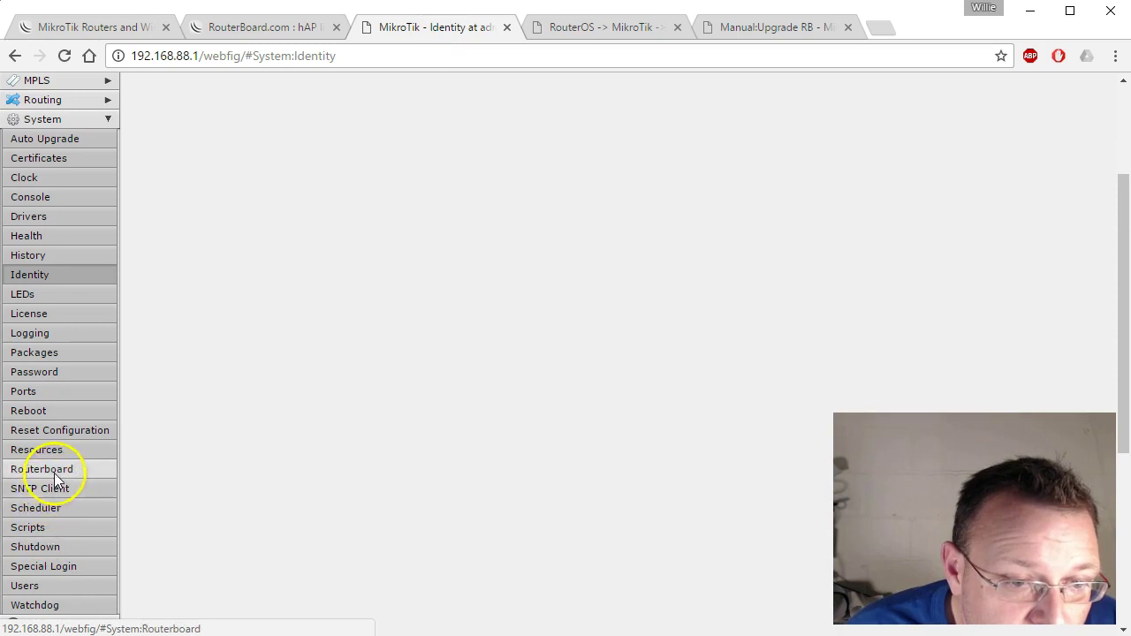
left_click(55, 472)
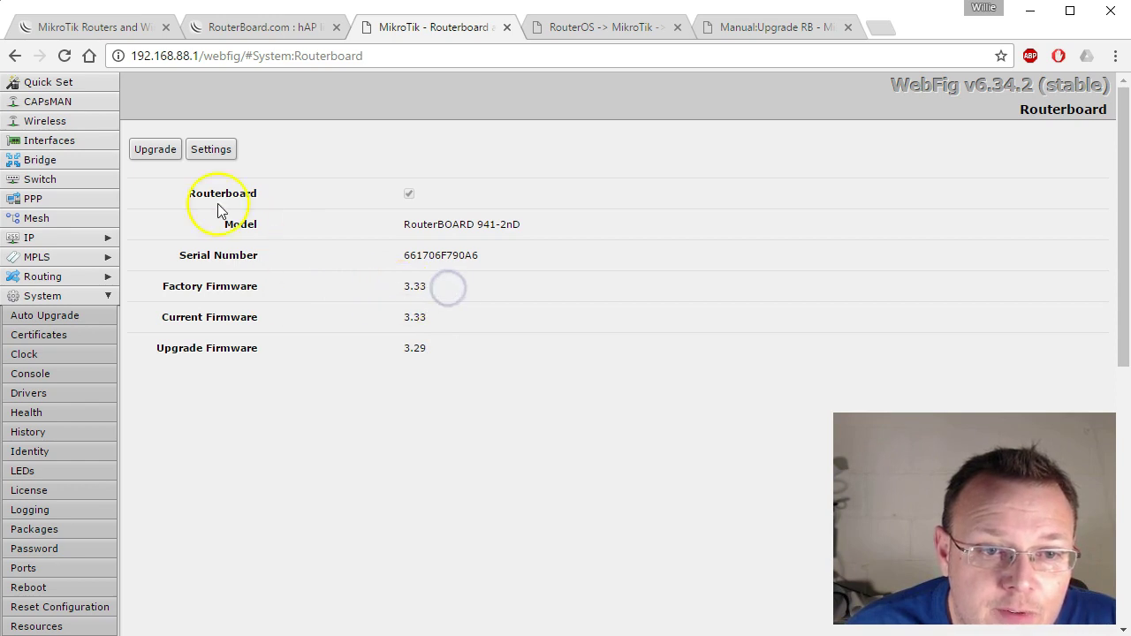
left_click(141, 149)
left_click(632, 163)
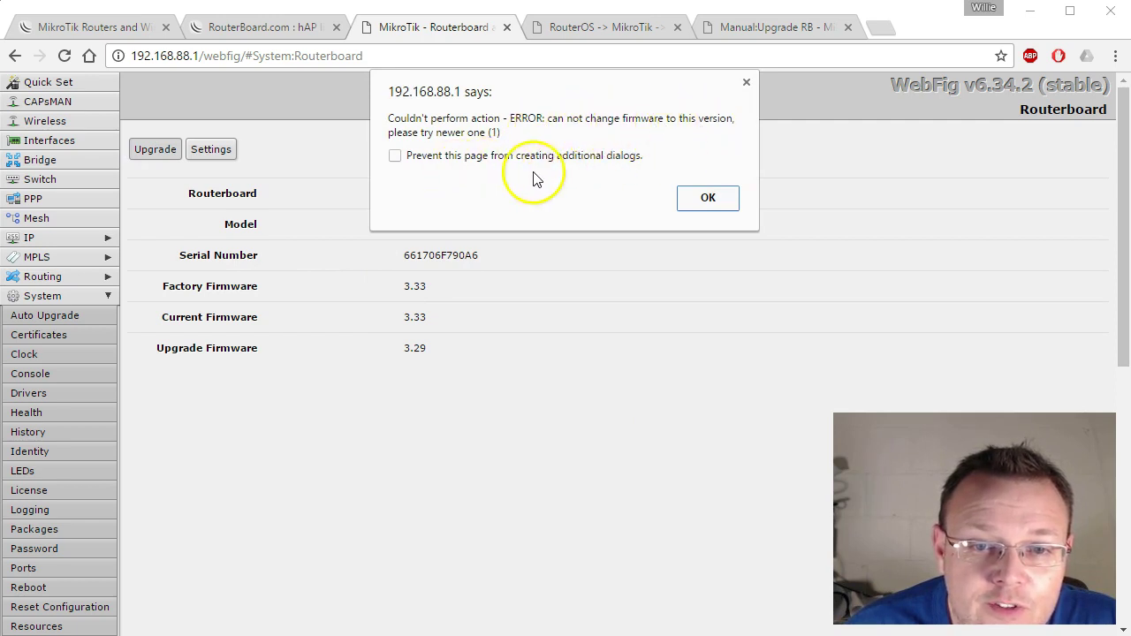
left_click(708, 197)
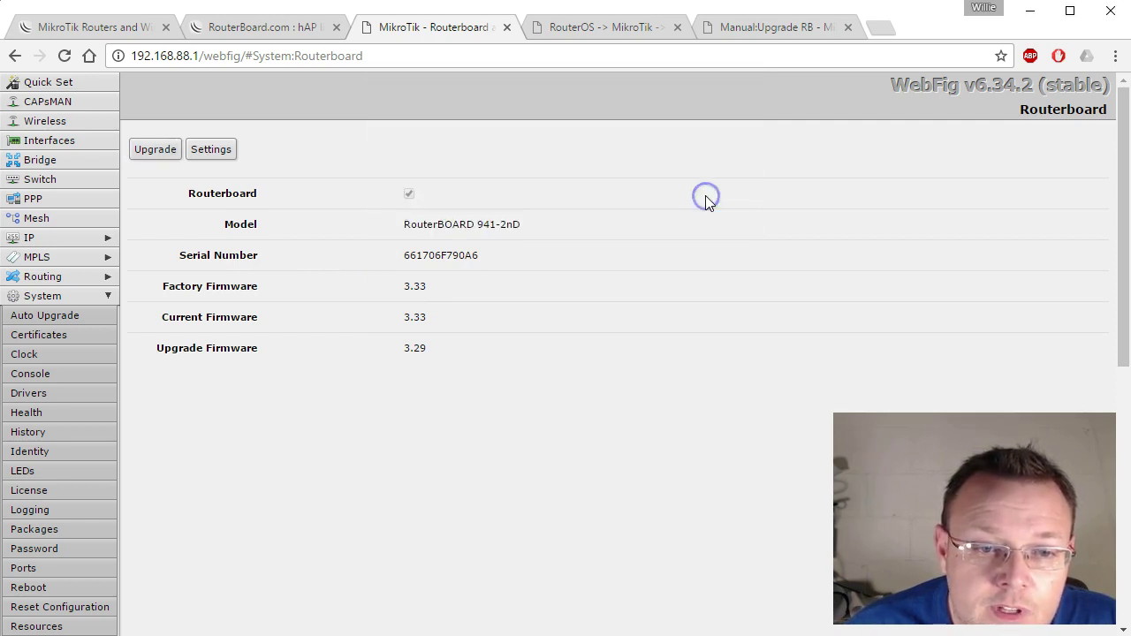
Open the Routerboard boot settings, cancel without changes, and switch to the graphs tab.
left_click(215, 152)
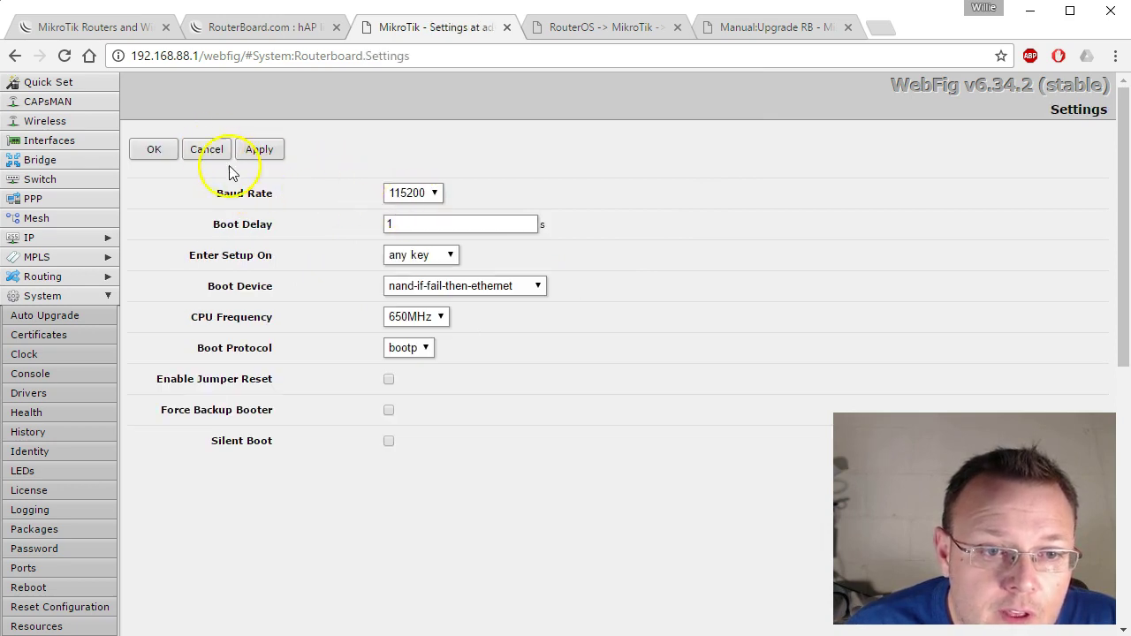
left_click(208, 151)
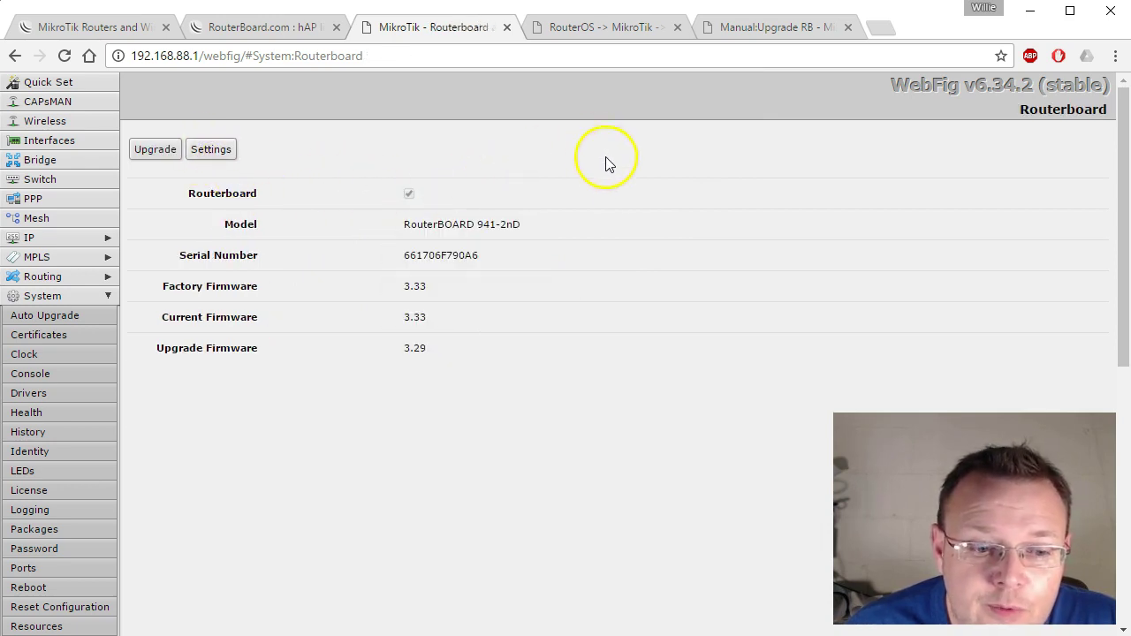
left_click(611, 29)
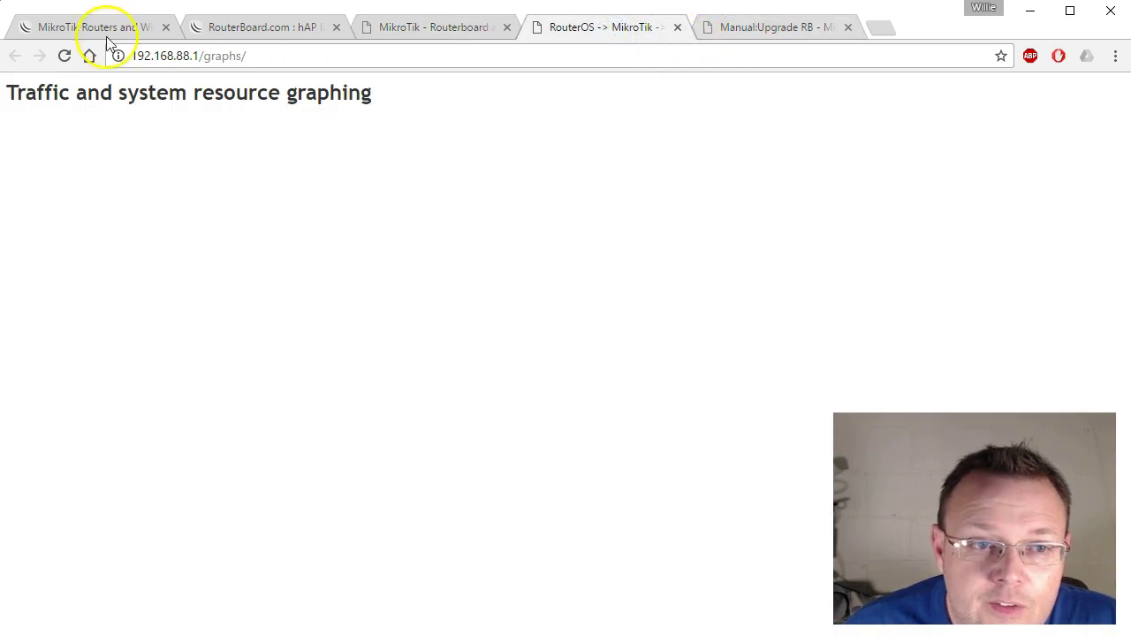
Close the graphs tab and scroll through the Manual:Upgrade RB wiki page.
left_click(679, 27)
left_click(632, 27)
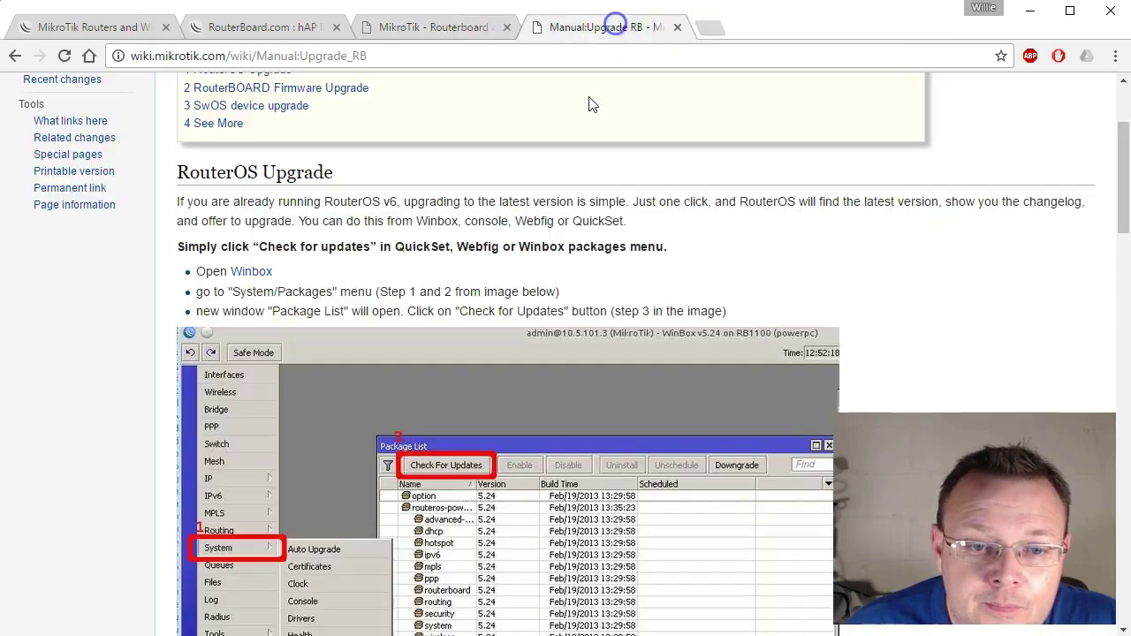
scroll(366, 396, "down", 5)
scroll(365, 396, "down", 10)
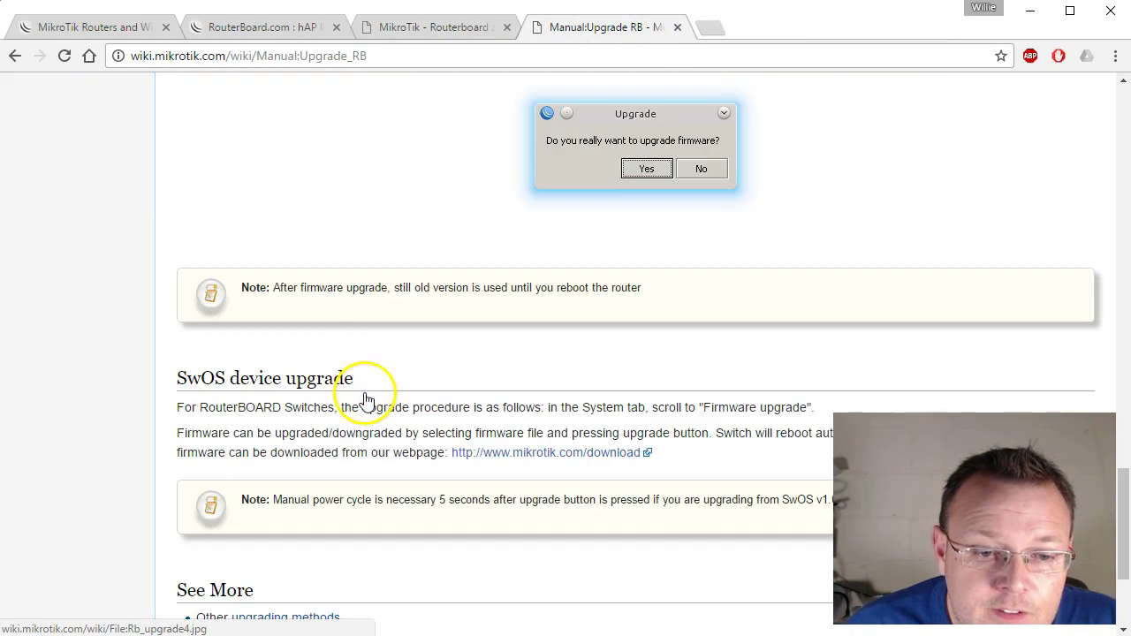
scroll(368, 399, "down", 3)
scroll(368, 400, "up", 4)
scroll(368, 400, "down", 4)
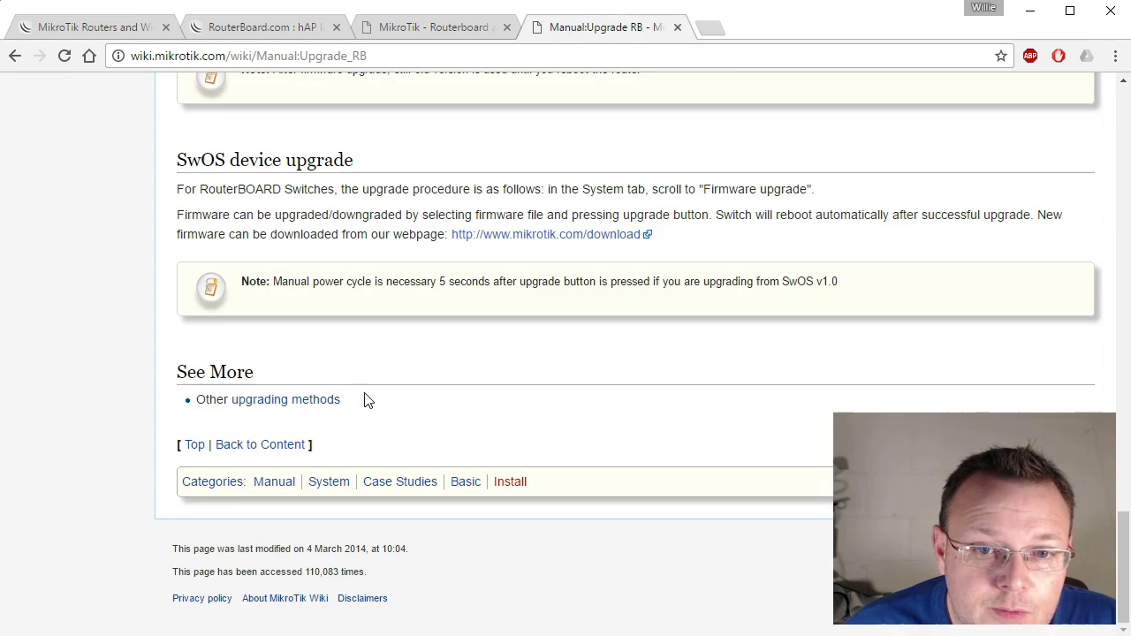
scroll(367, 400, "up", 10)
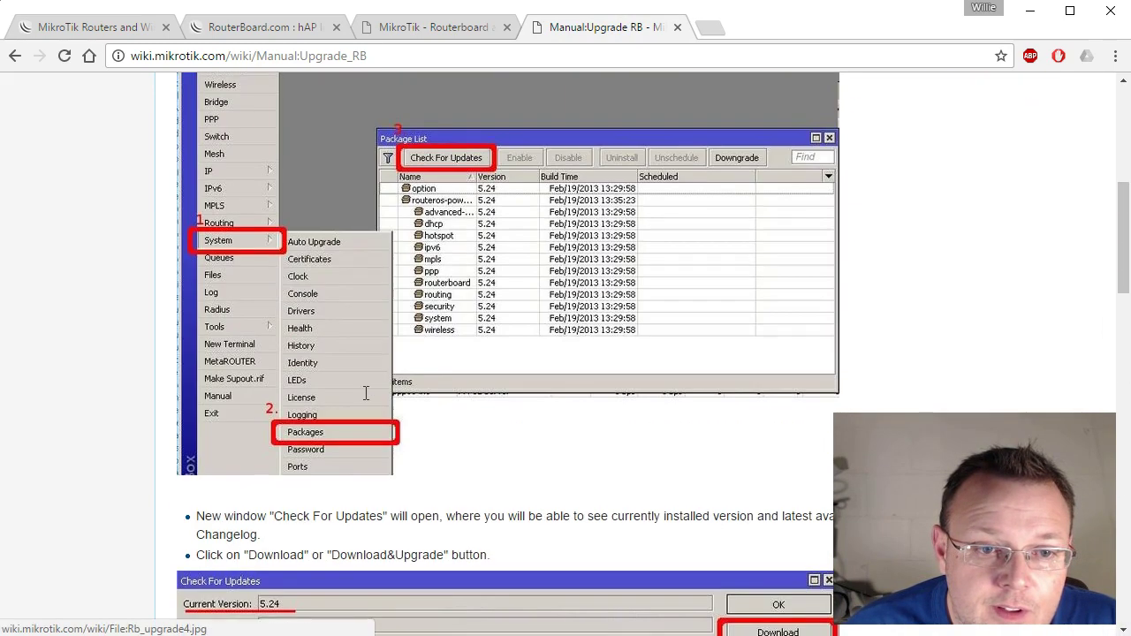
scroll(366, 400, "up", 5)
scroll(365, 400, "down", 4)
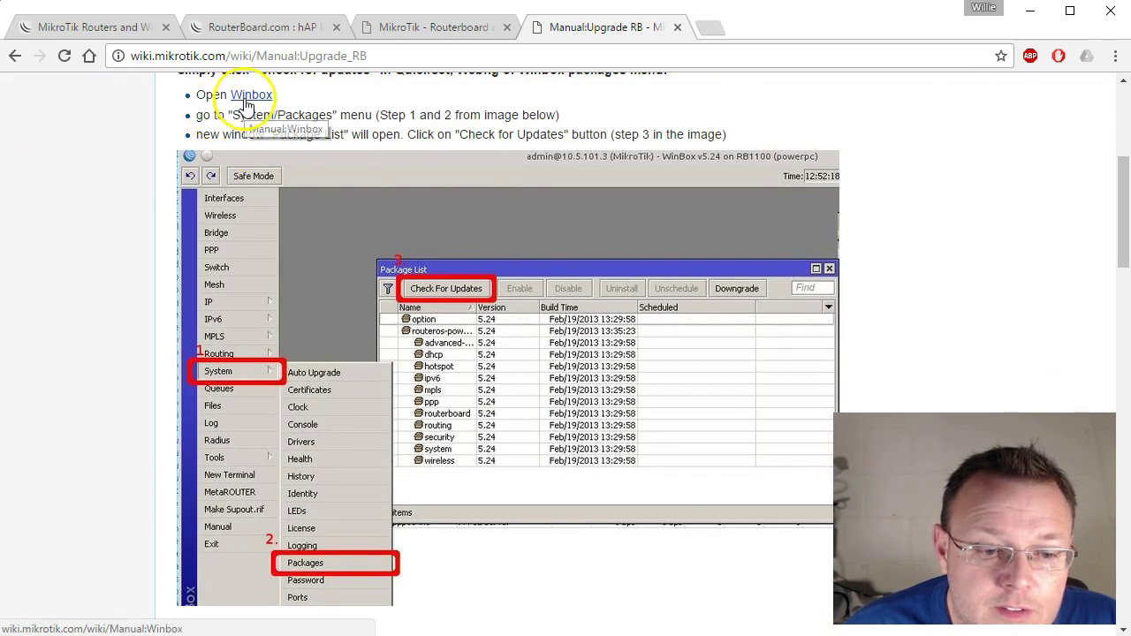
Open the Manual:Winbox page and scroll down to 'Starting the Winbox'.
left_click(247, 103)
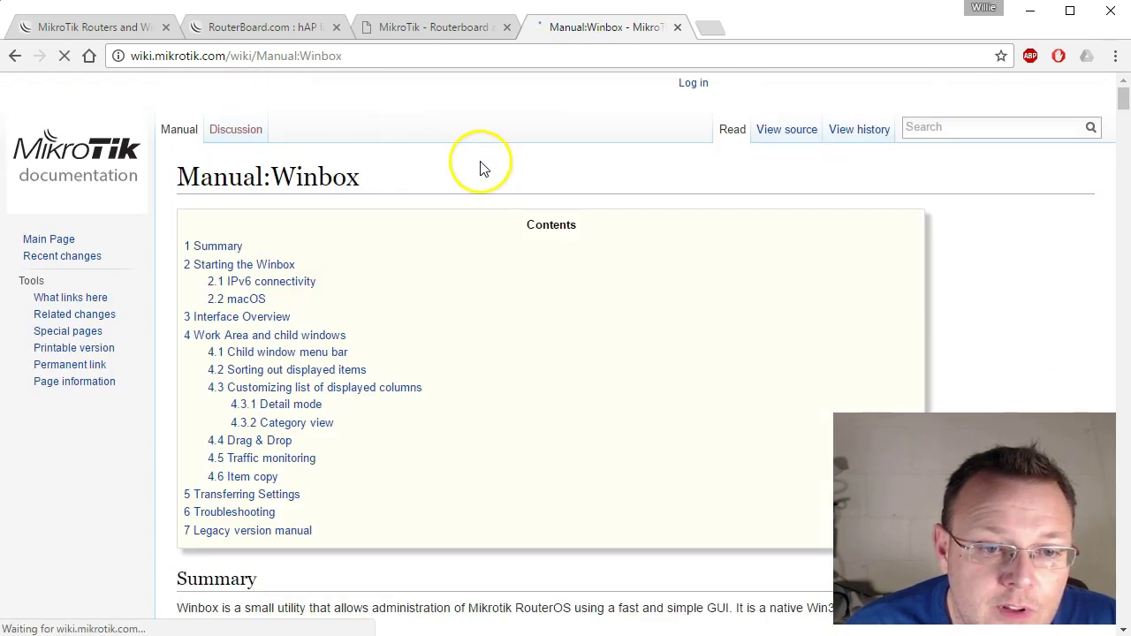
scroll(413, 287, "down", 3)
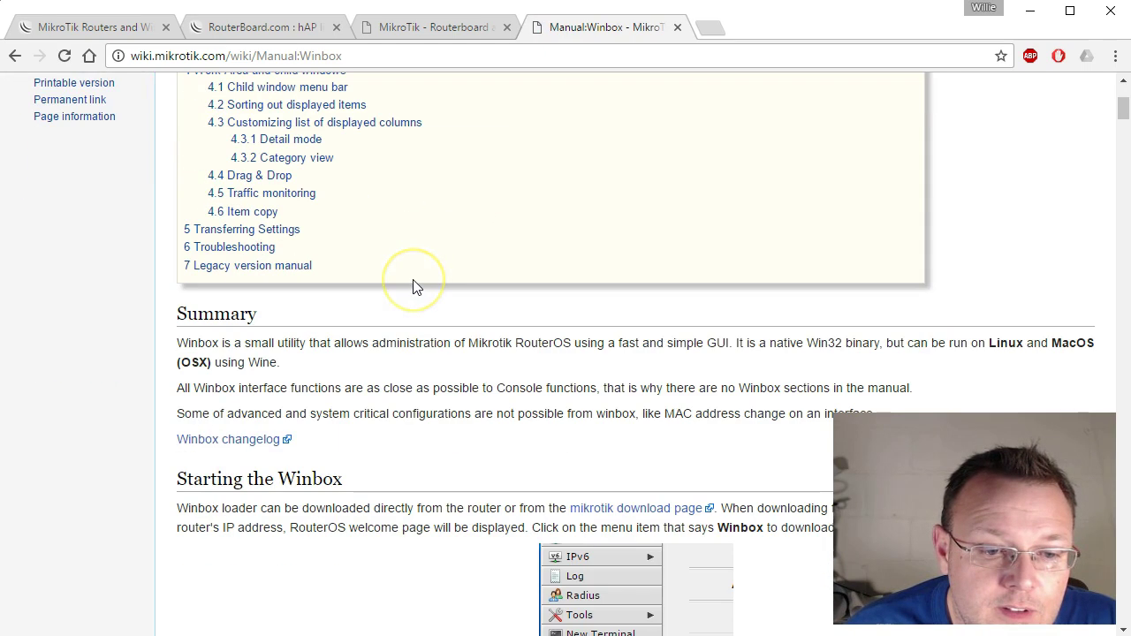
scroll(416, 286, "down", 1)
scroll(468, 281, "down", 2)
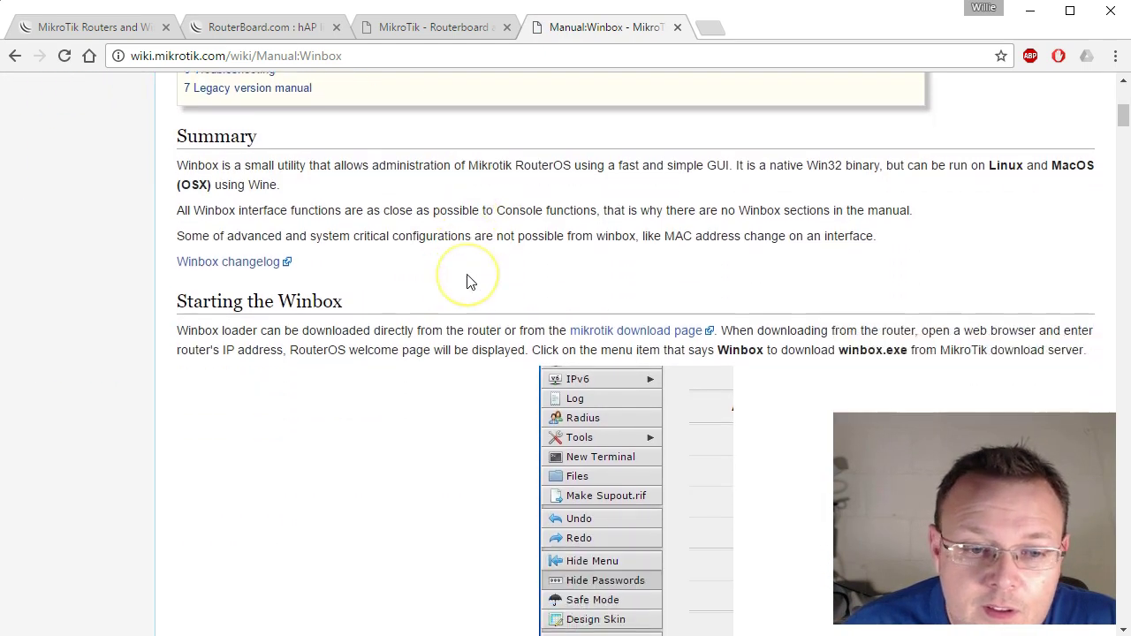
Go to the MikroTik Software downloads page and download Winbox version 3.10 as winbox.exe.
left_click(604, 244)
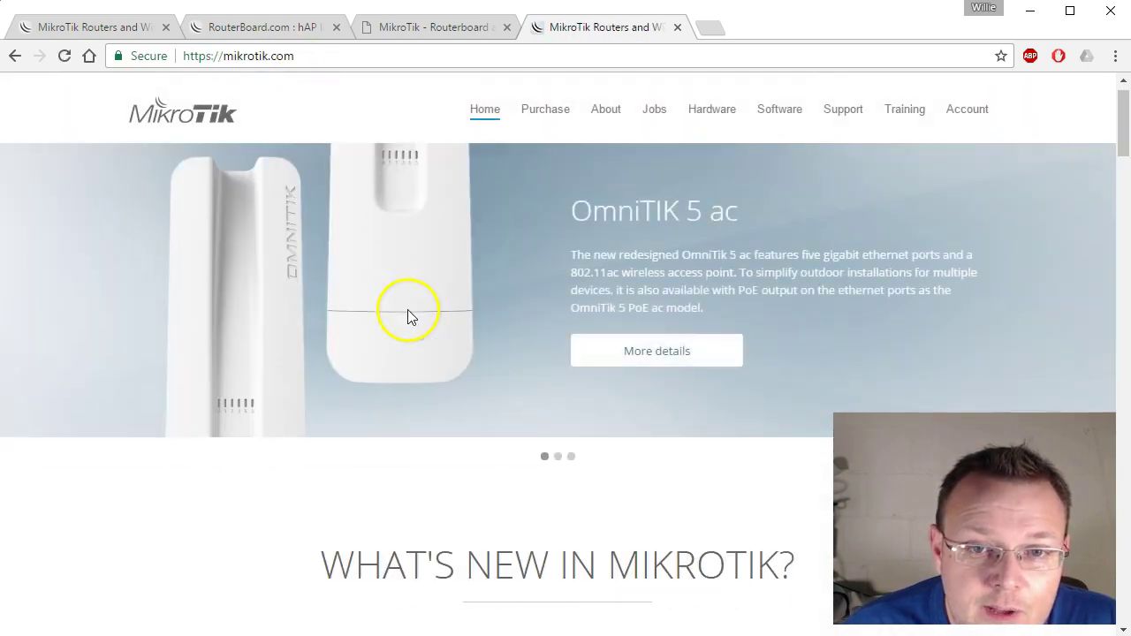
scroll(407, 309, "down", 6)
scroll(407, 310, "up", 5)
scroll(407, 316, "up", 1)
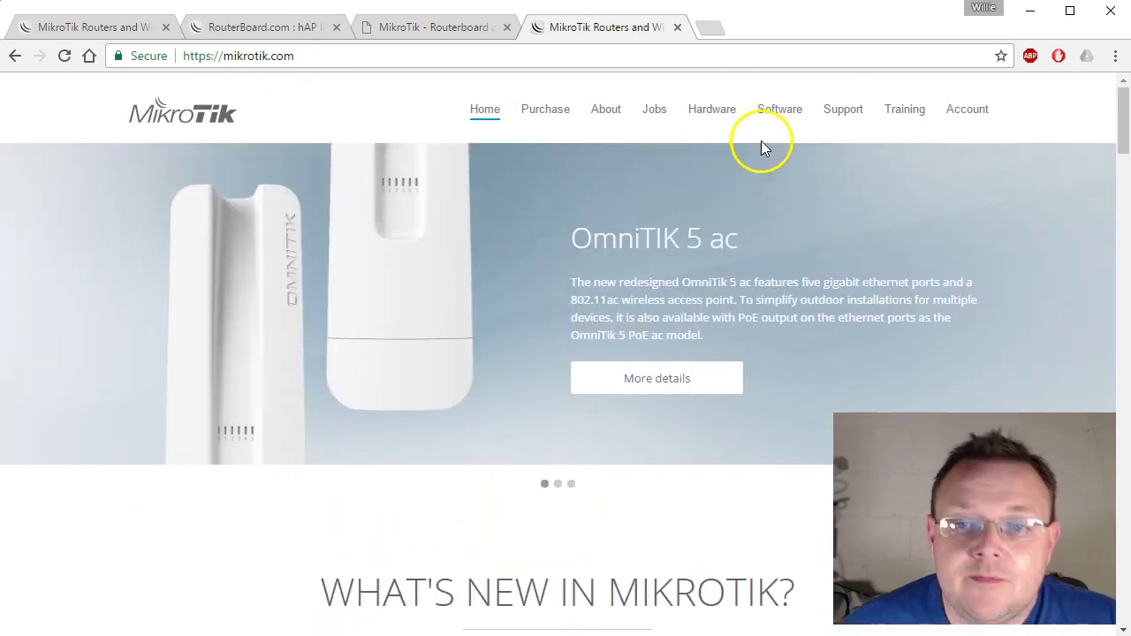
left_click(789, 112)
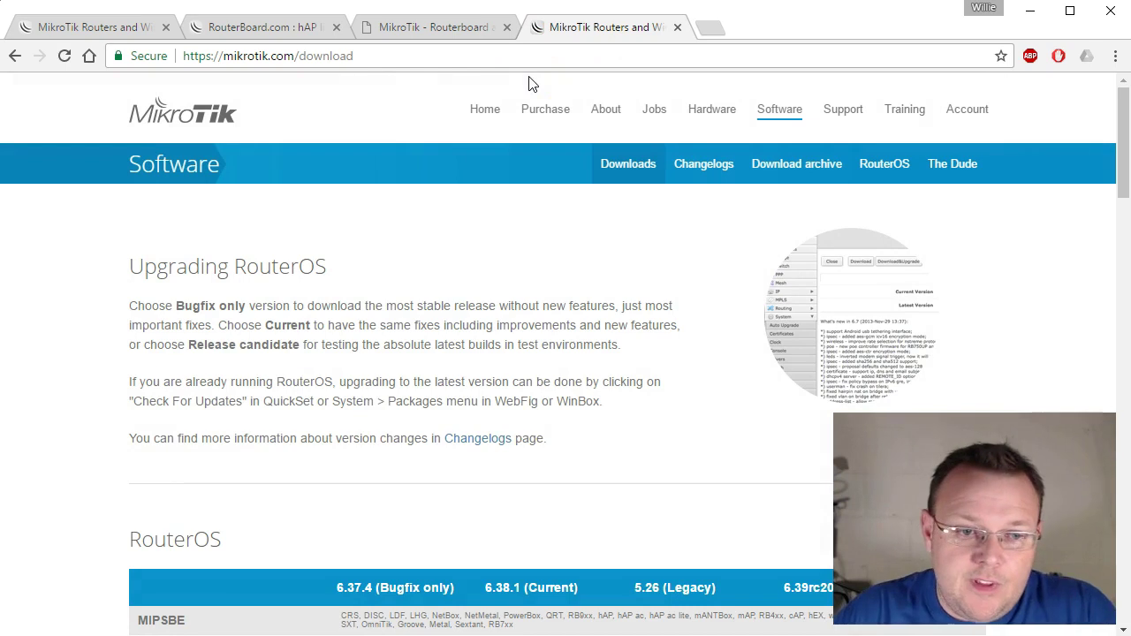
scroll(424, 454, "down", 4)
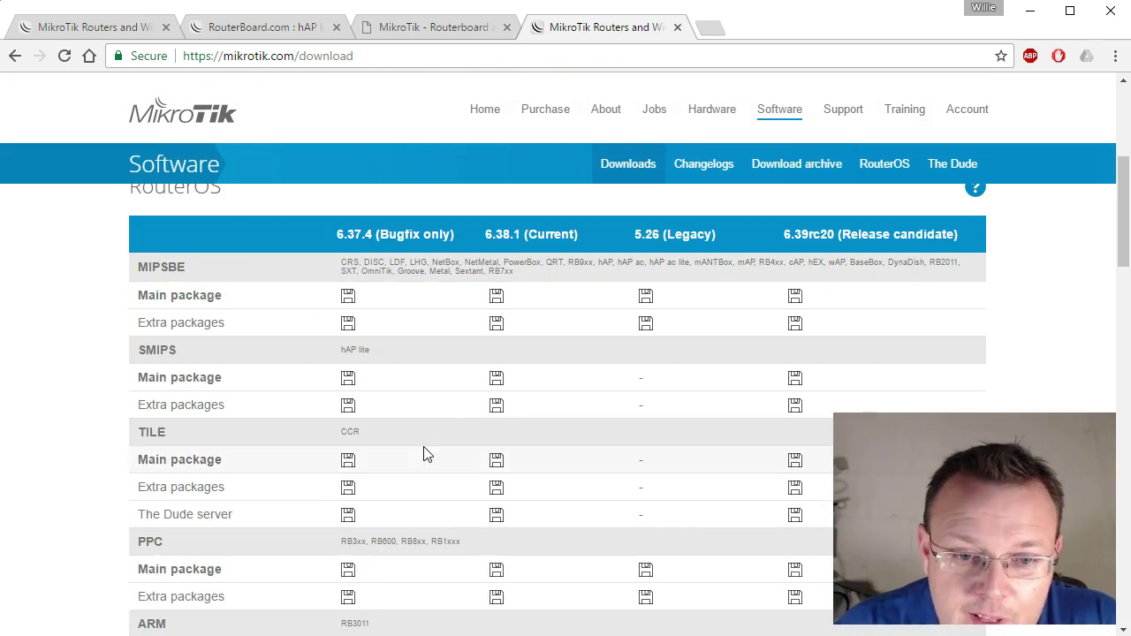
scroll(439, 466, "down", 12)
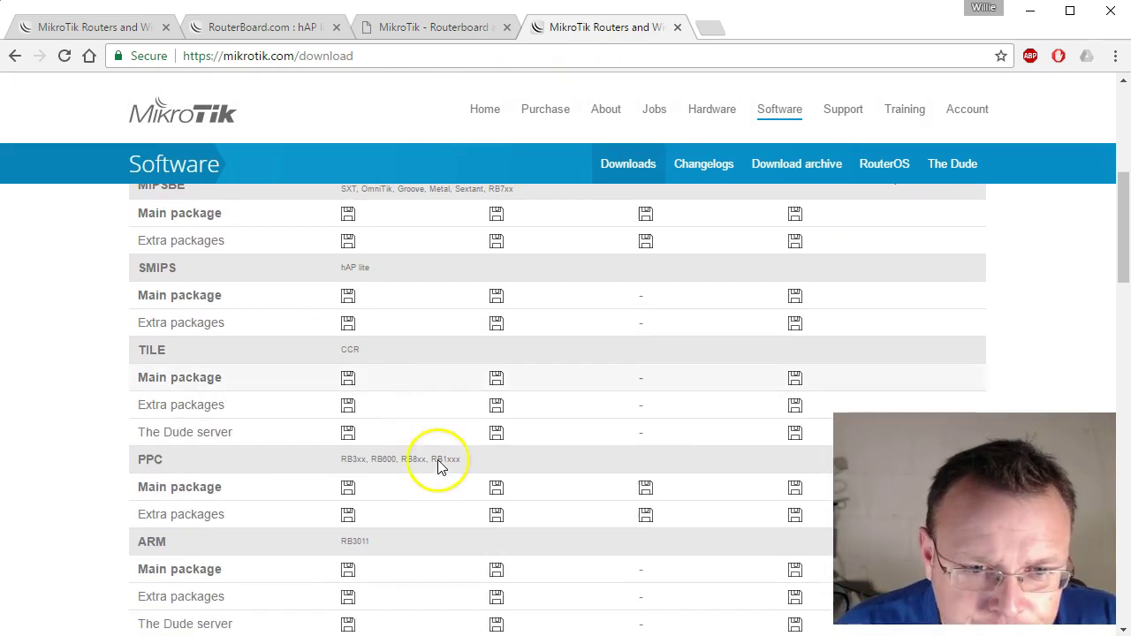
scroll(439, 466, "down", 8)
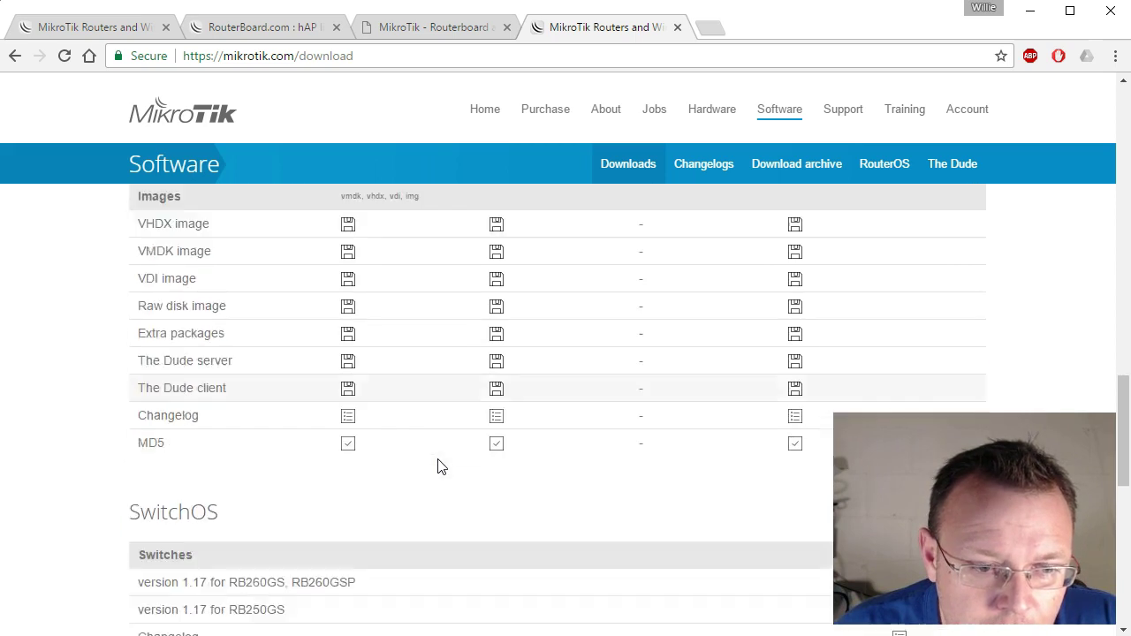
scroll(439, 465, "up", 3)
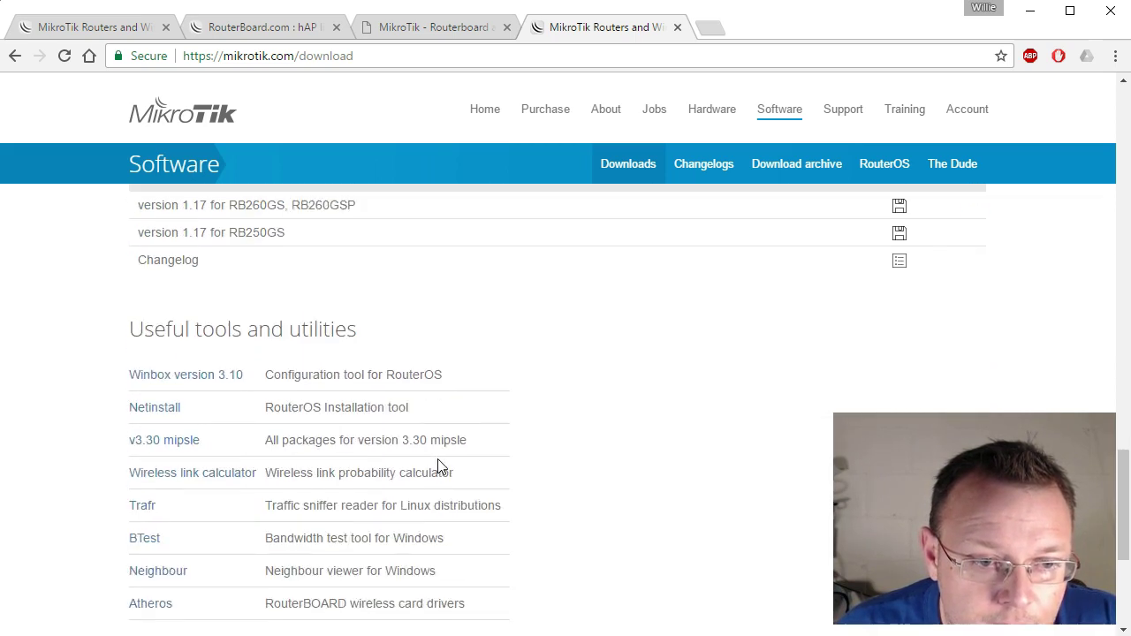
left_click(188, 378)
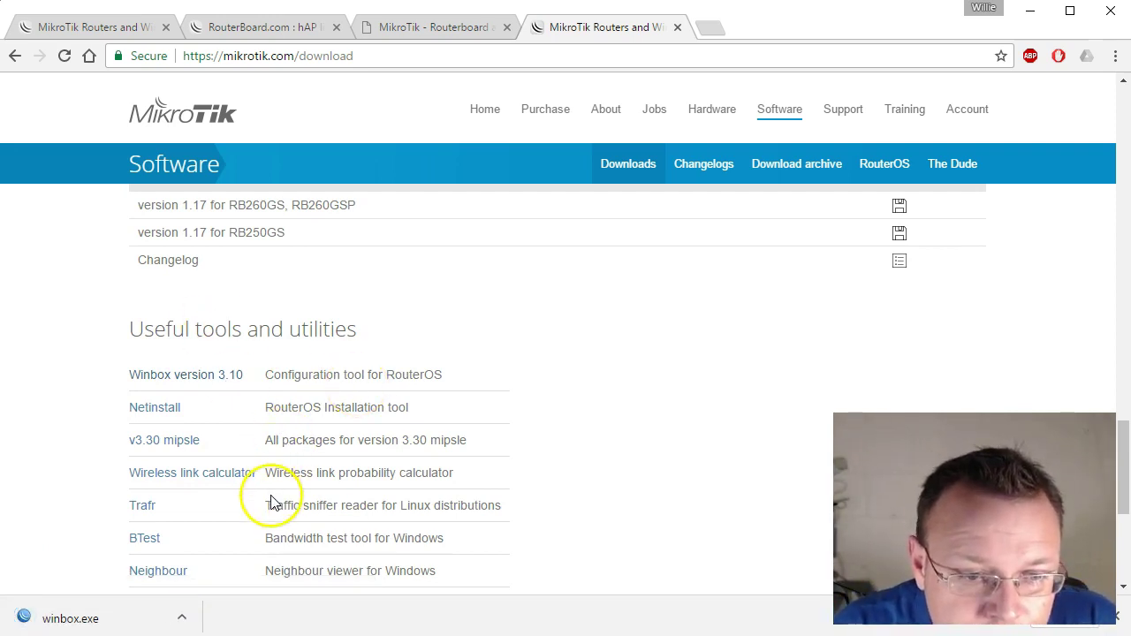
Launch winbox.exe, connect to 192.168.88.1, and close the default configuration notice.
left_click(106, 620)
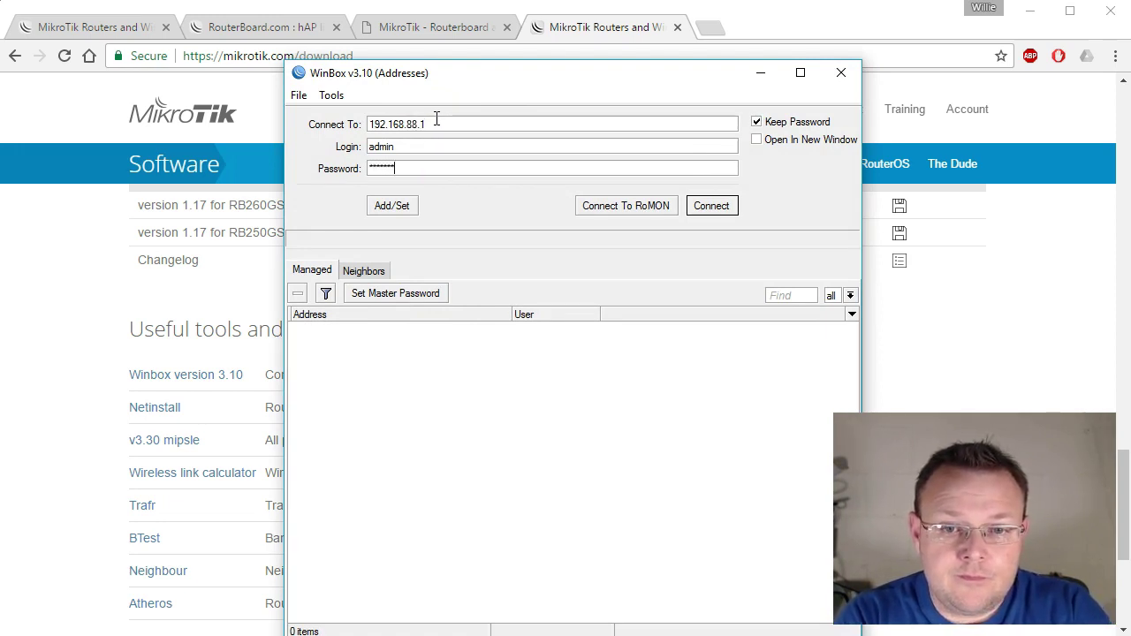
left_click(709, 206)
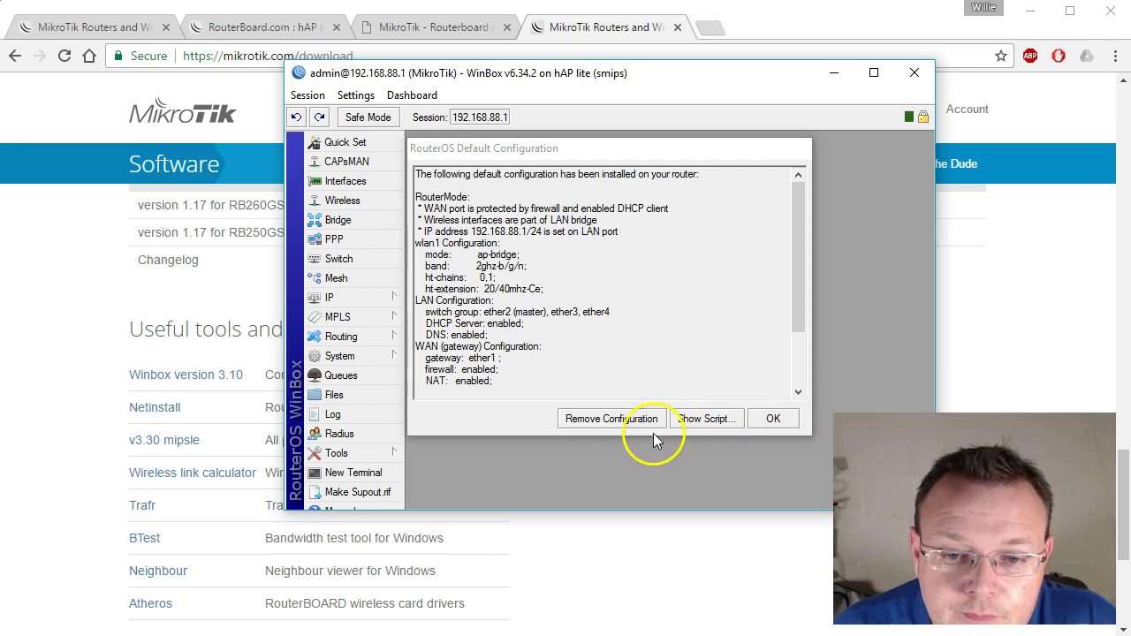
left_click_drag(792, 276, 791, 213)
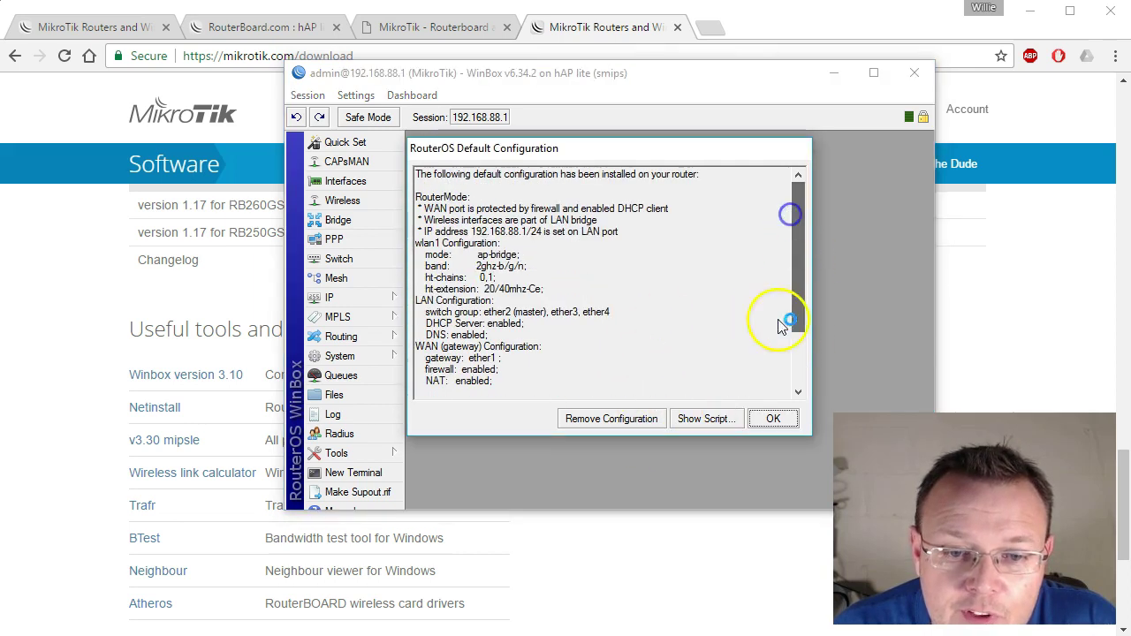
left_click(773, 427)
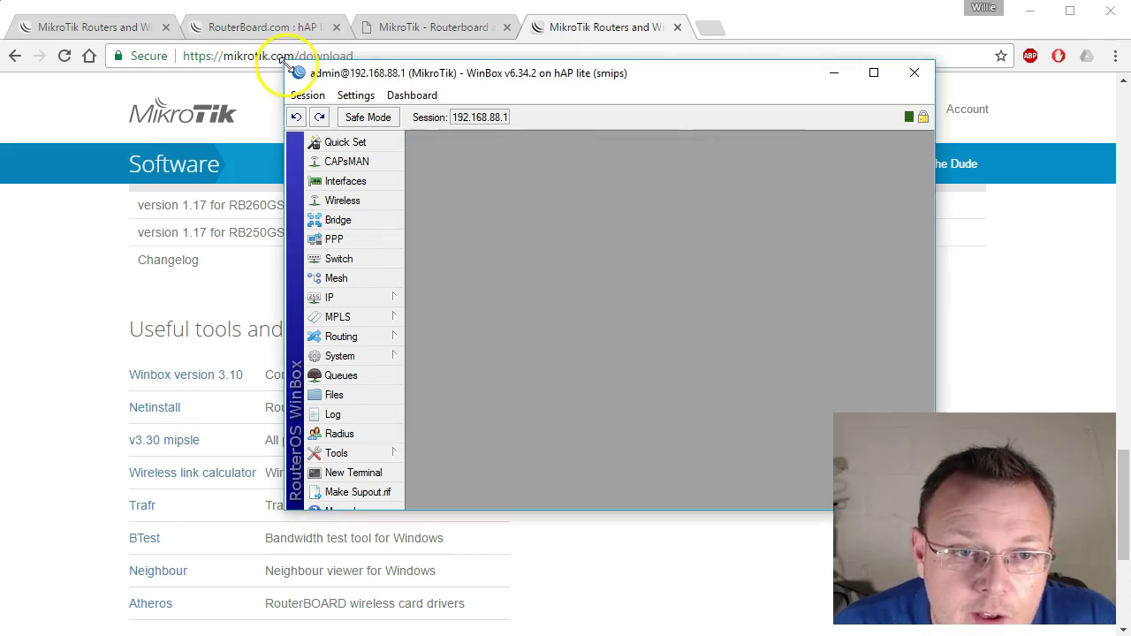
Arrange the WinBox window and compare it with the WebFig Routerboard tab, ending on mikrotik.com/download.
left_click_drag(286, 65, 4, 5)
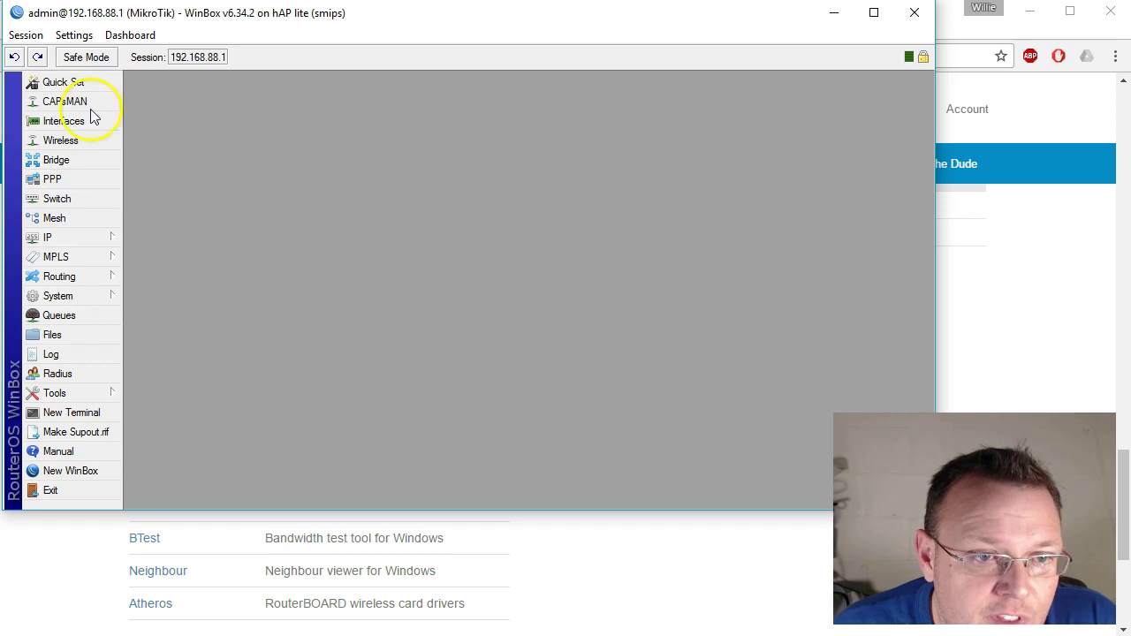
left_click_drag(215, 18, 391, 118)
left_click(276, 29)
left_click(406, 29)
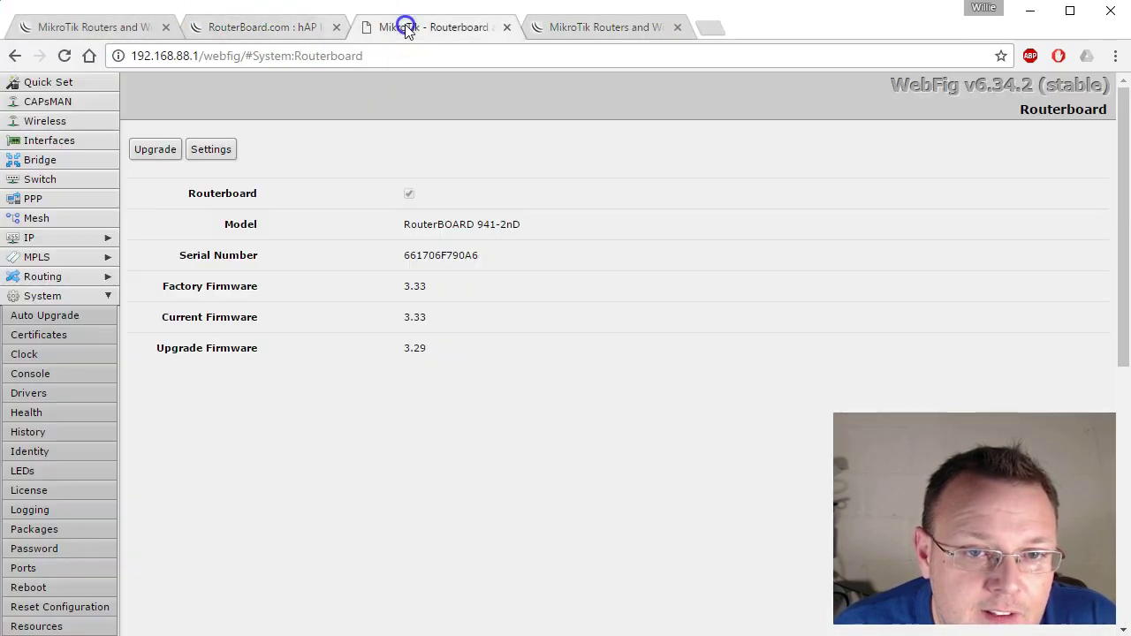
key("alt+Tab")
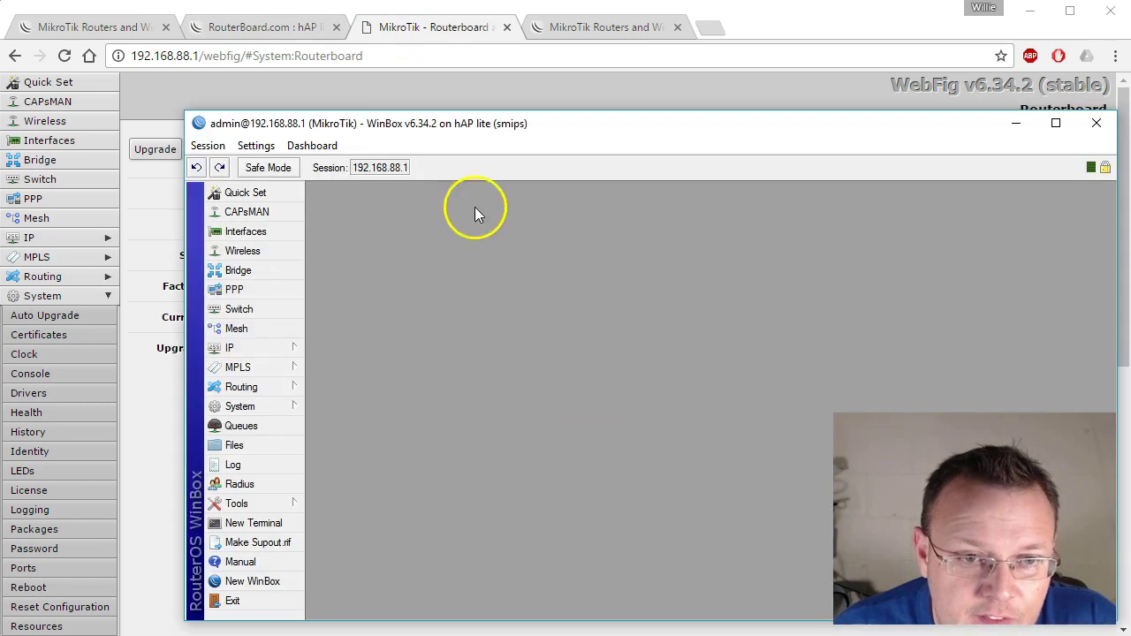
left_click_drag(408, 134, 386, 85)
left_click(66, 298)
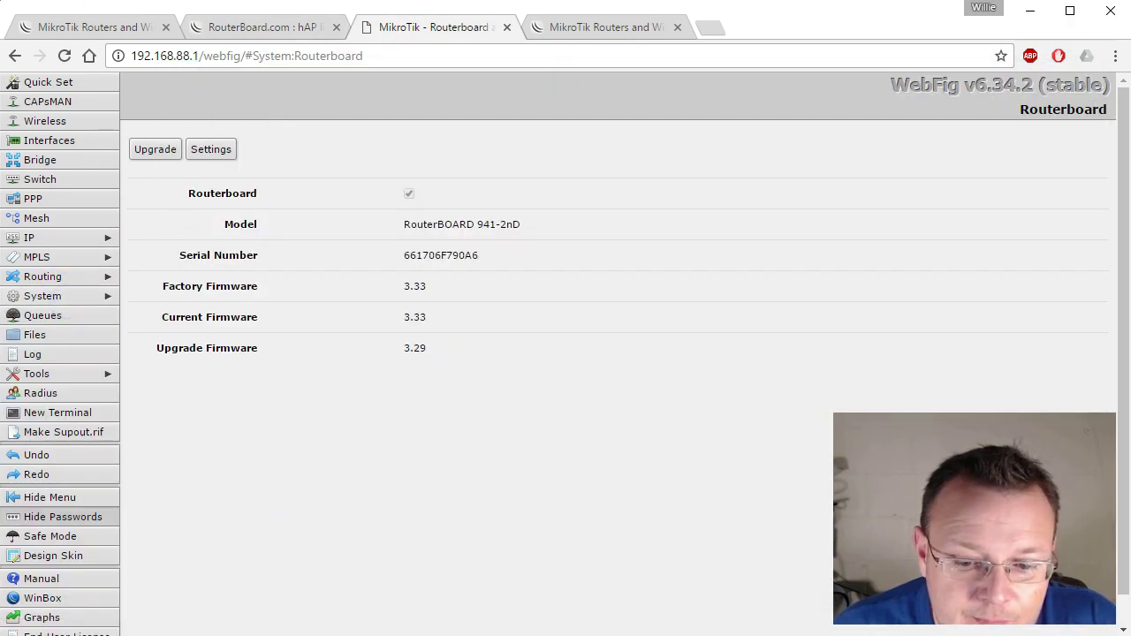
key("alt+Tab")
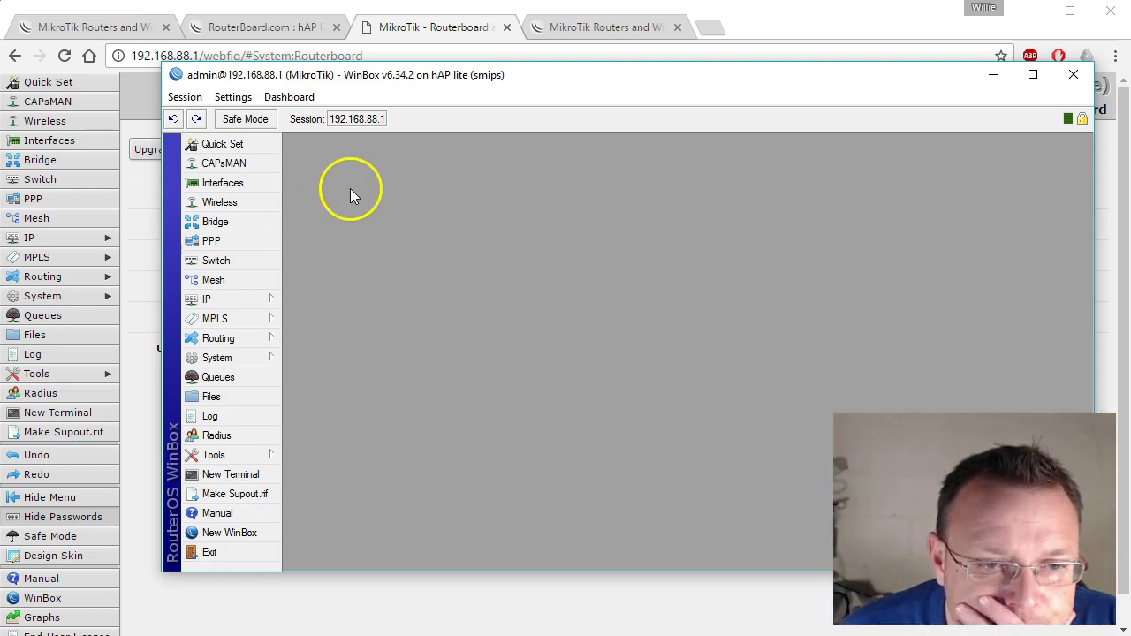
left_click(566, 26)
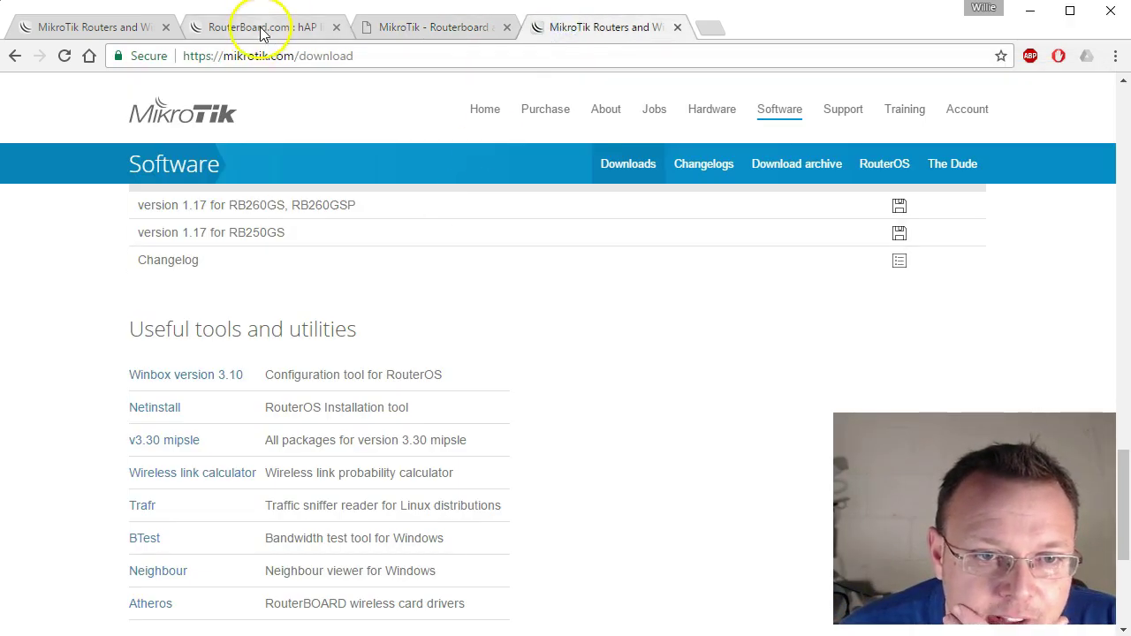
Go back through Manual:Winbox to Manual:Upgrade RB, then bring the WinBox session forward.
left_click(262, 26)
left_click(424, 27)
left_click(570, 26)
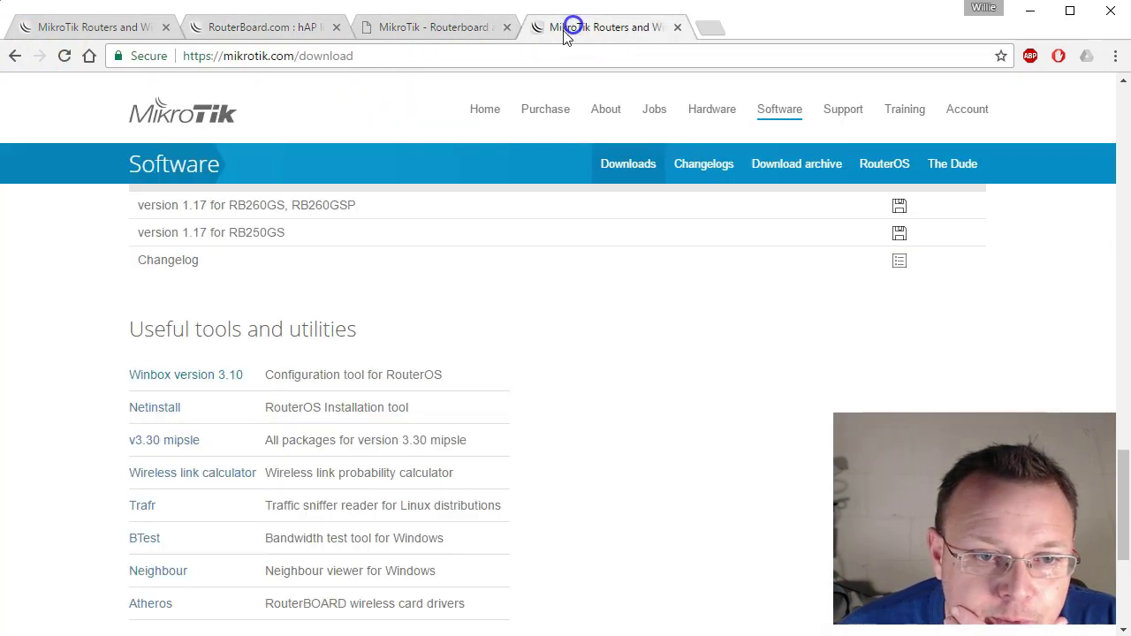
scroll(227, 273, "up", 10)
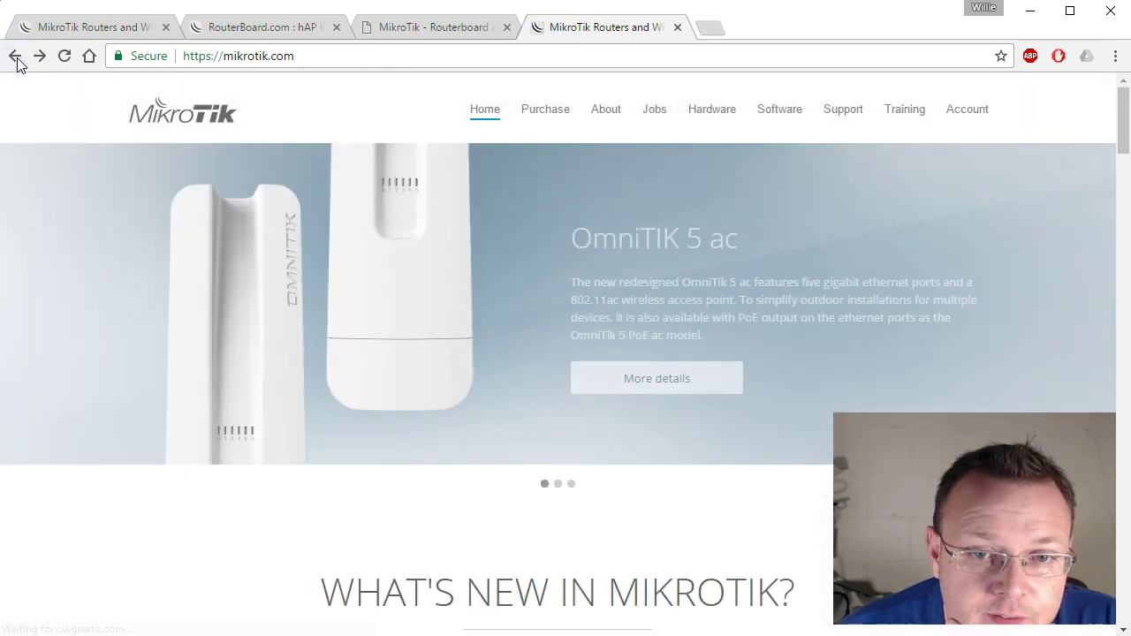
left_click(16, 58)
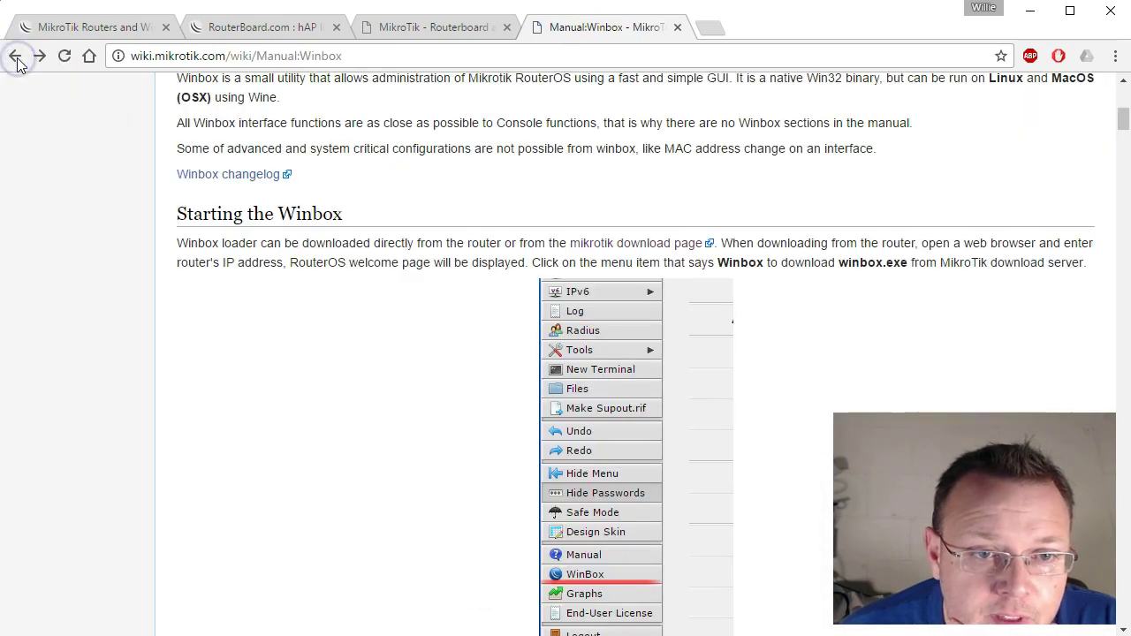
left_click(16, 58)
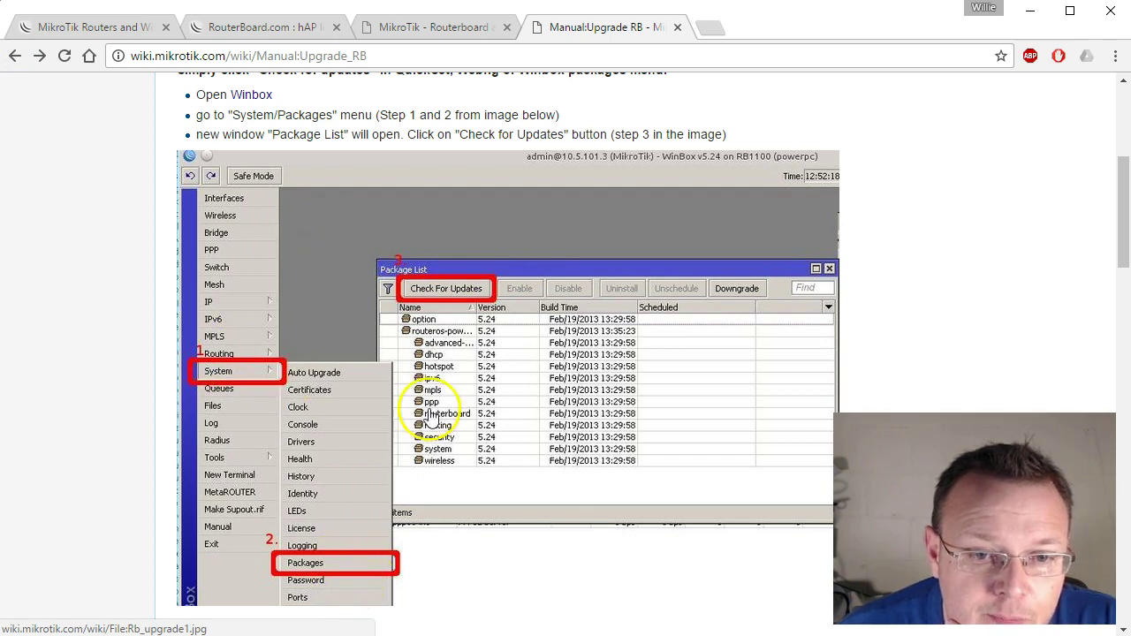
key("alt+Tab")
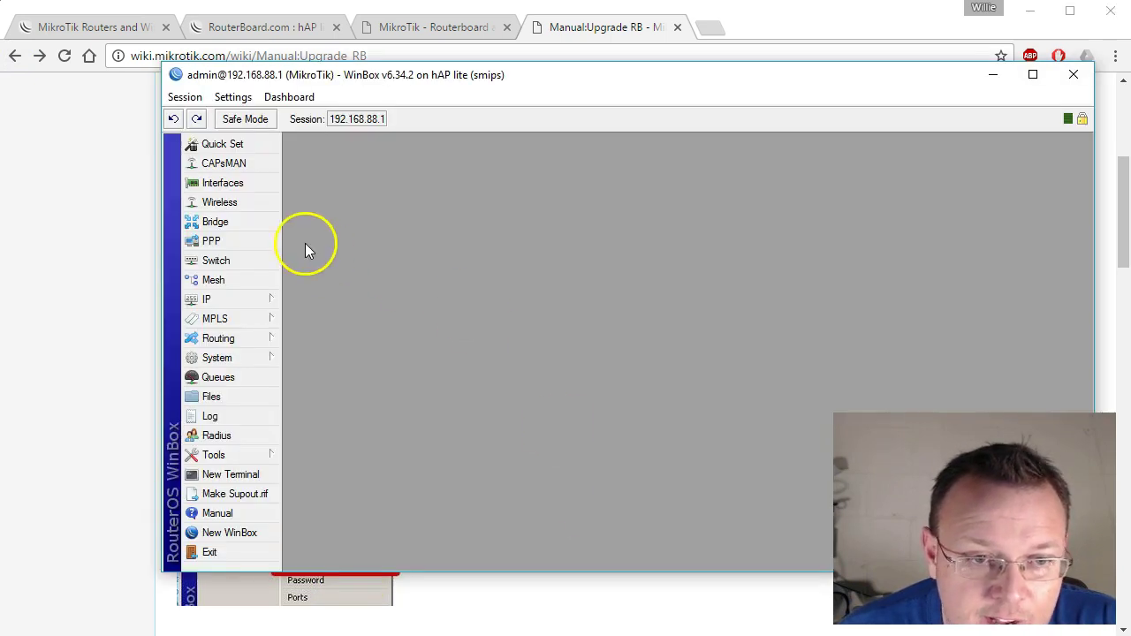
Open the Package List from System > Packages.
left_click(216, 358)
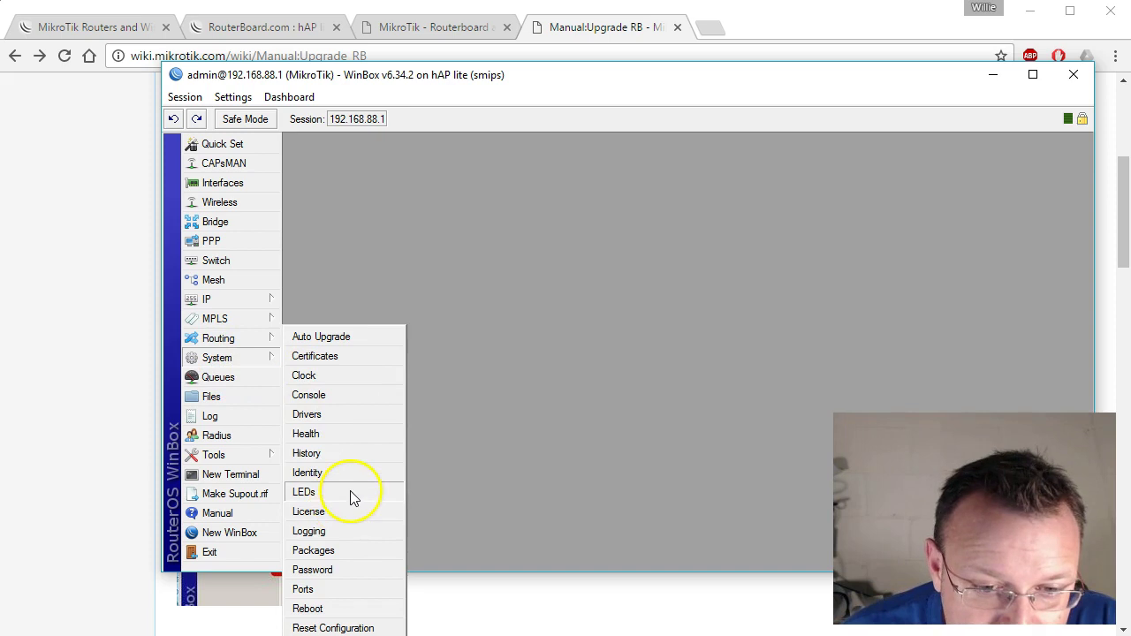
left_click(343, 551)
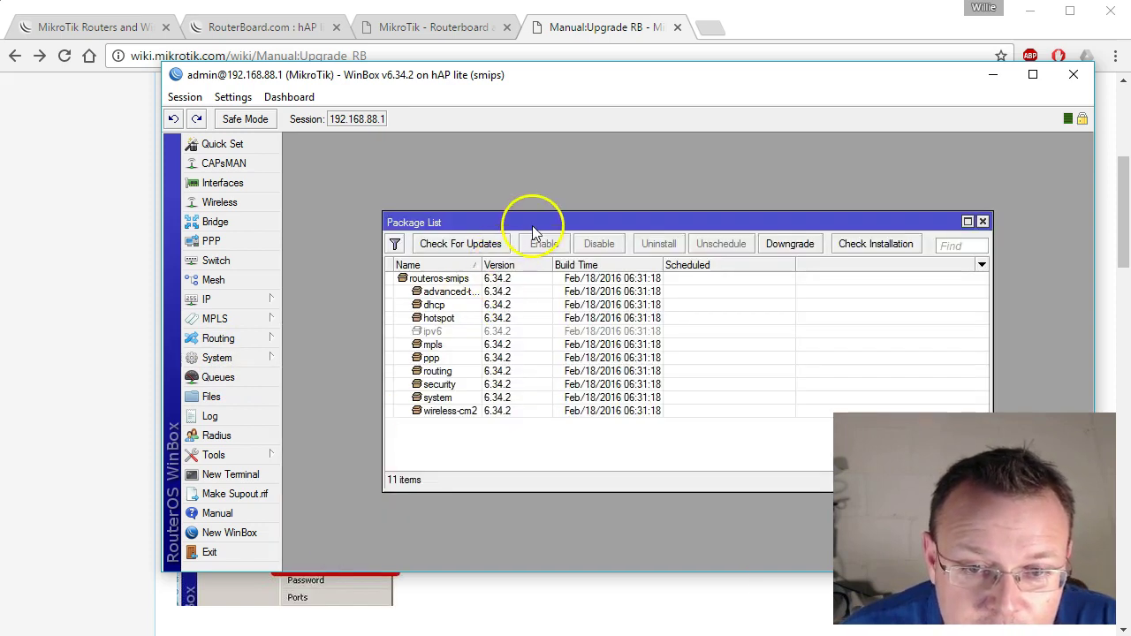
left_click_drag(535, 222, 447, 179)
Check for updates on the 'current' channel, finding RouterOS 6.38.1 available over installed 6.34.2.
left_click(362, 201)
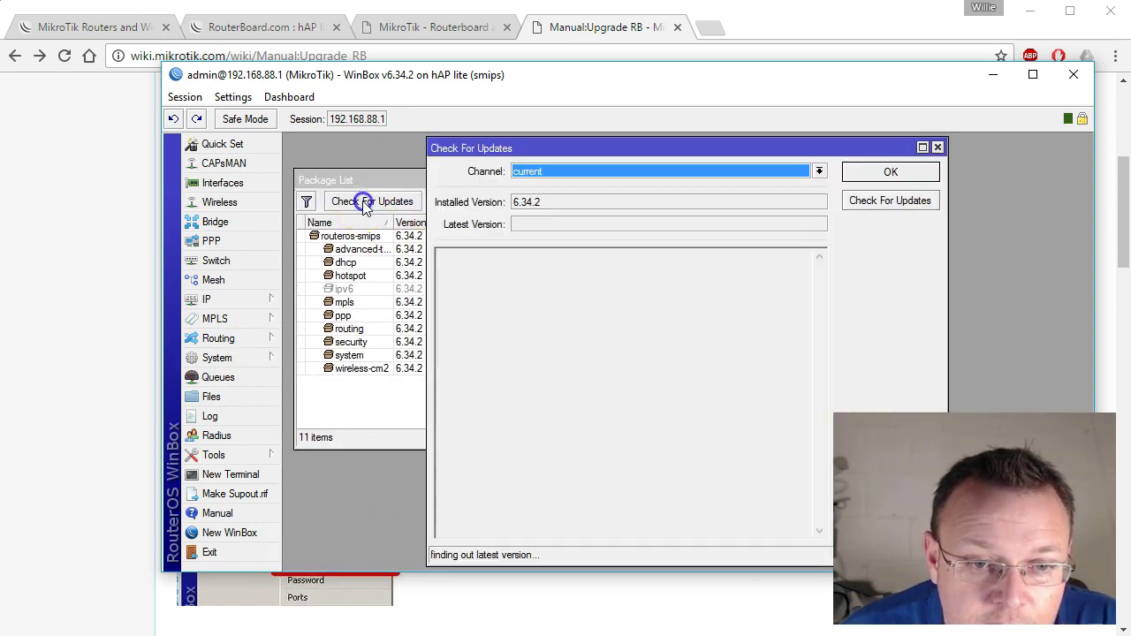
left_click_drag(559, 152, 477, 148)
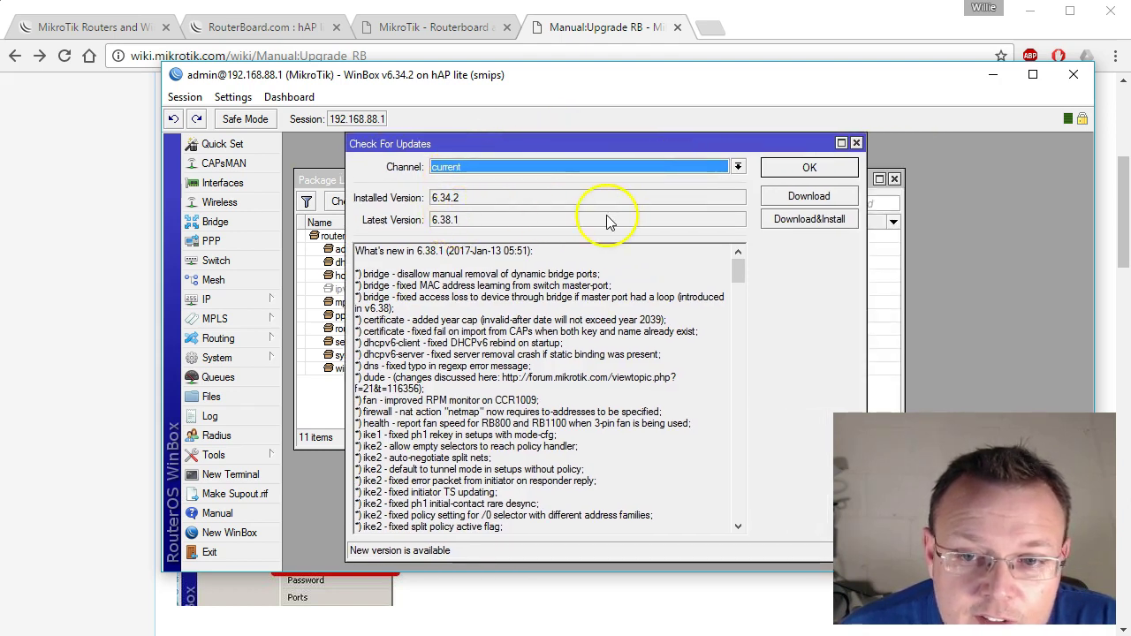
left_click(735, 166)
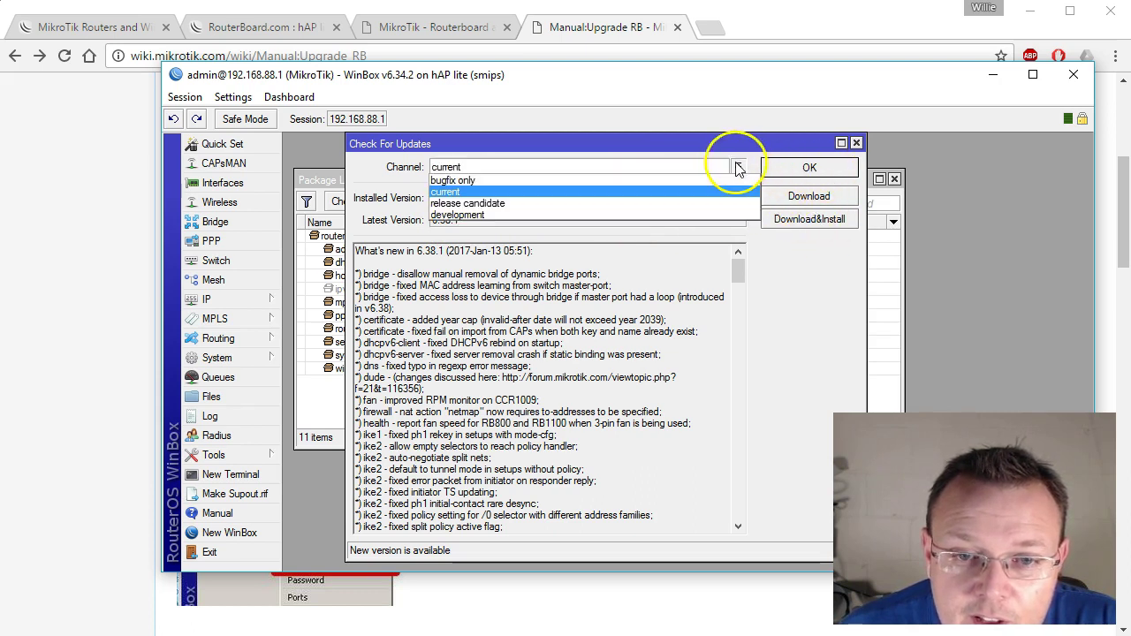
left_click(782, 147)
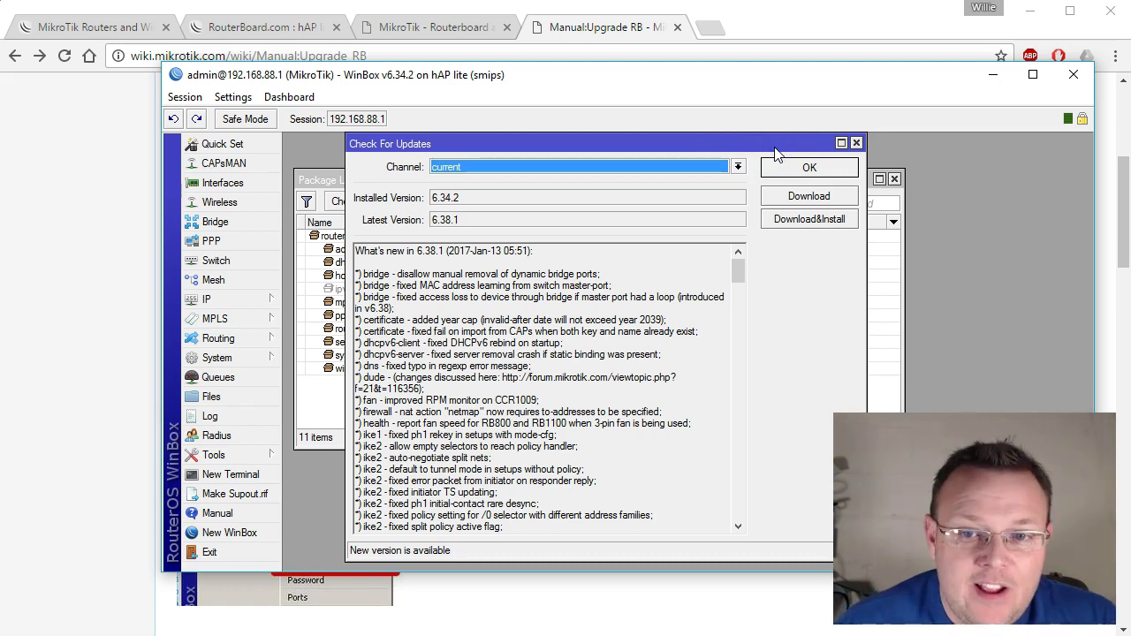
left_click(706, 184)
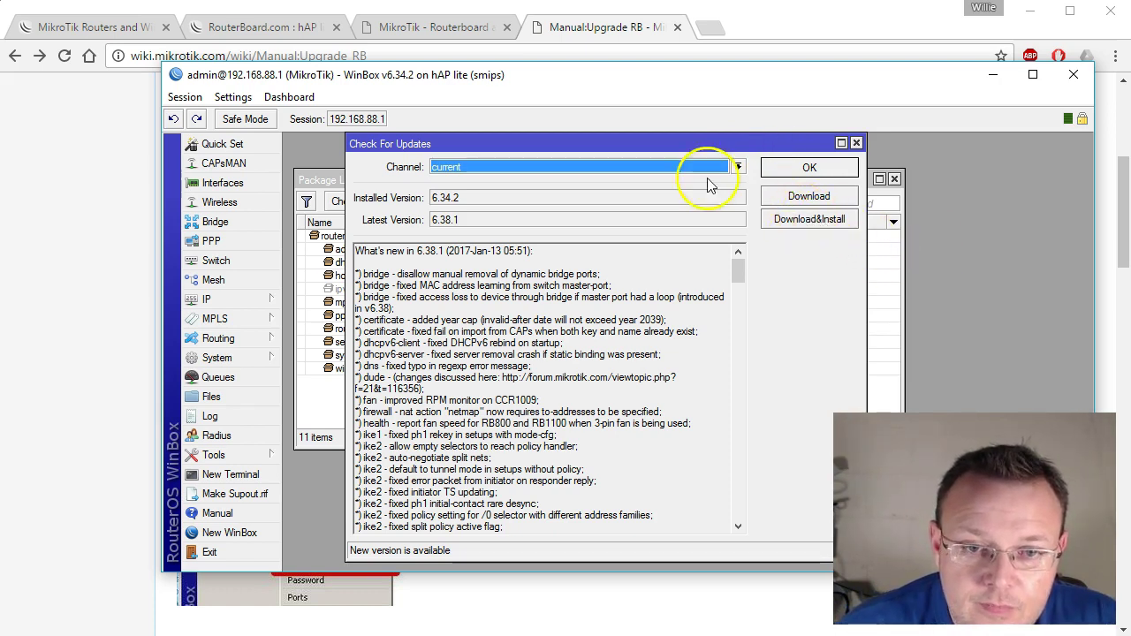
left_click(447, 26)
Read the Manual:Upgrade RB wiki's Check For Updates and RouterBOARD Firmware Upgrade sections.
left_click(608, 28)
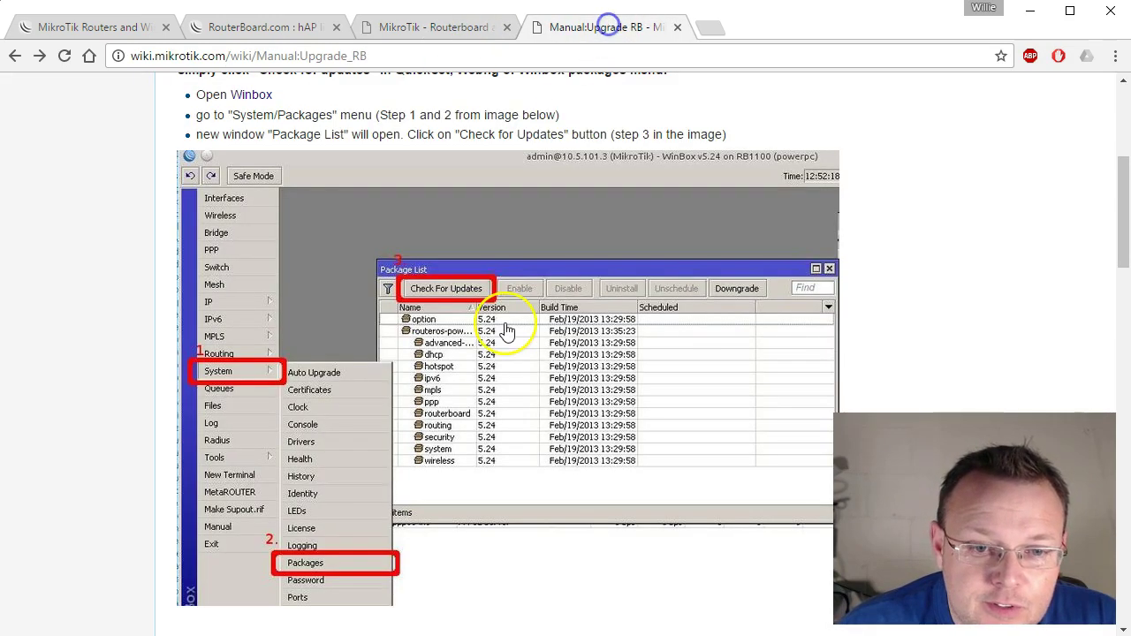
scroll(504, 327, "down", 6)
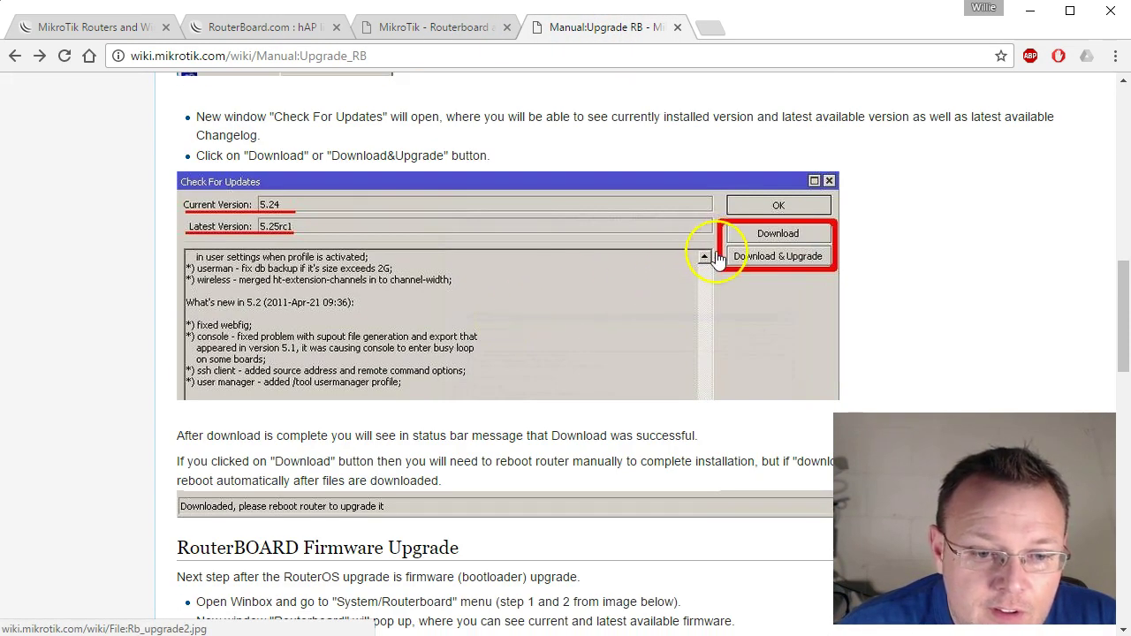
scroll(718, 257, "down", 3)
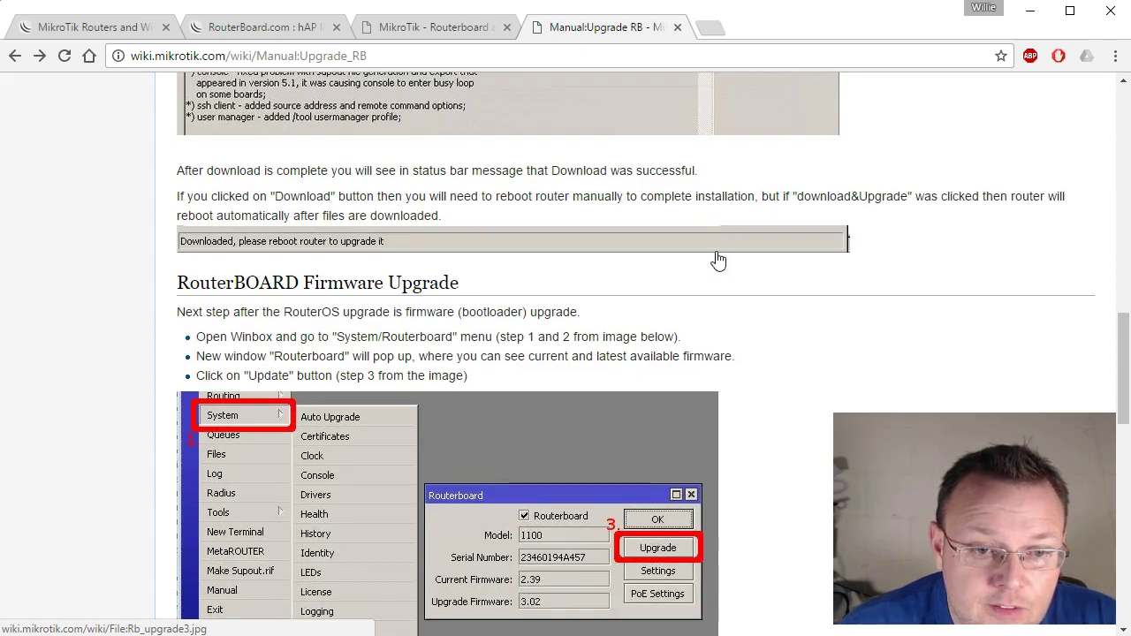
scroll(718, 258, "down", 1)
scroll(717, 259, "up", 2)
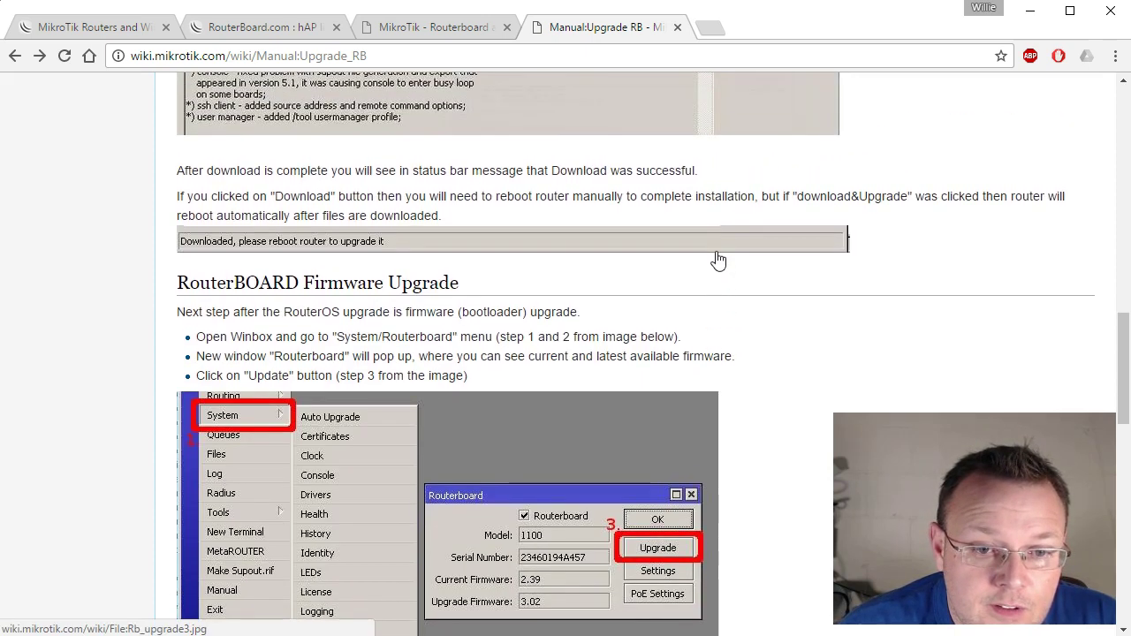
scroll(717, 259, "up", 1)
scroll(689, 353, "down", 3)
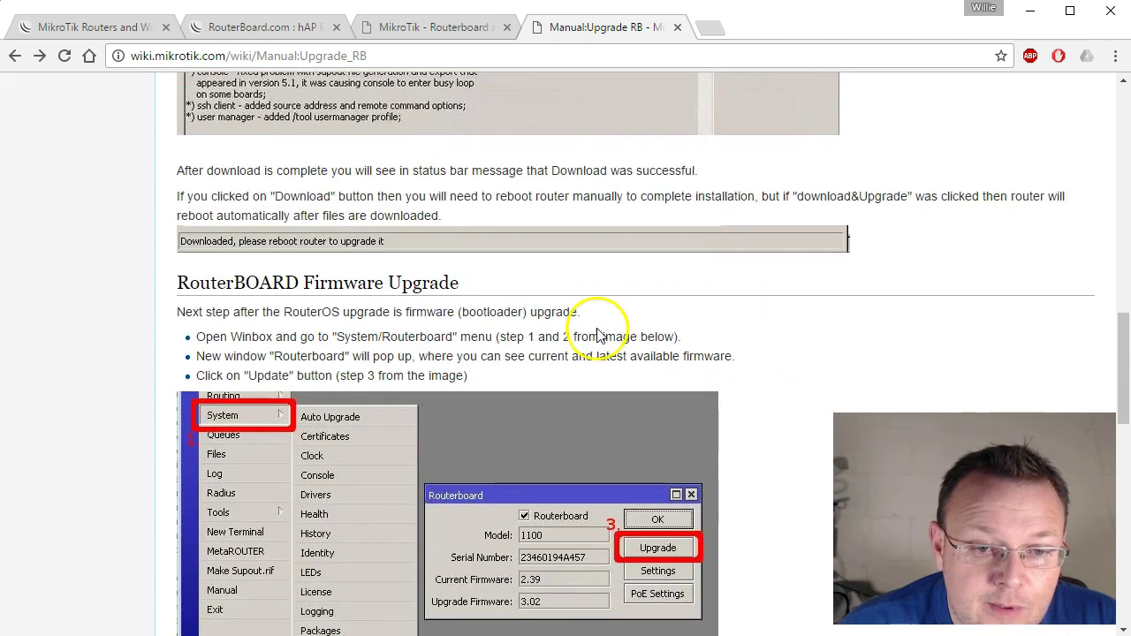
scroll(596, 323, "up", 3)
scroll(599, 318, "up", 2)
scroll(589, 298, "down", 4)
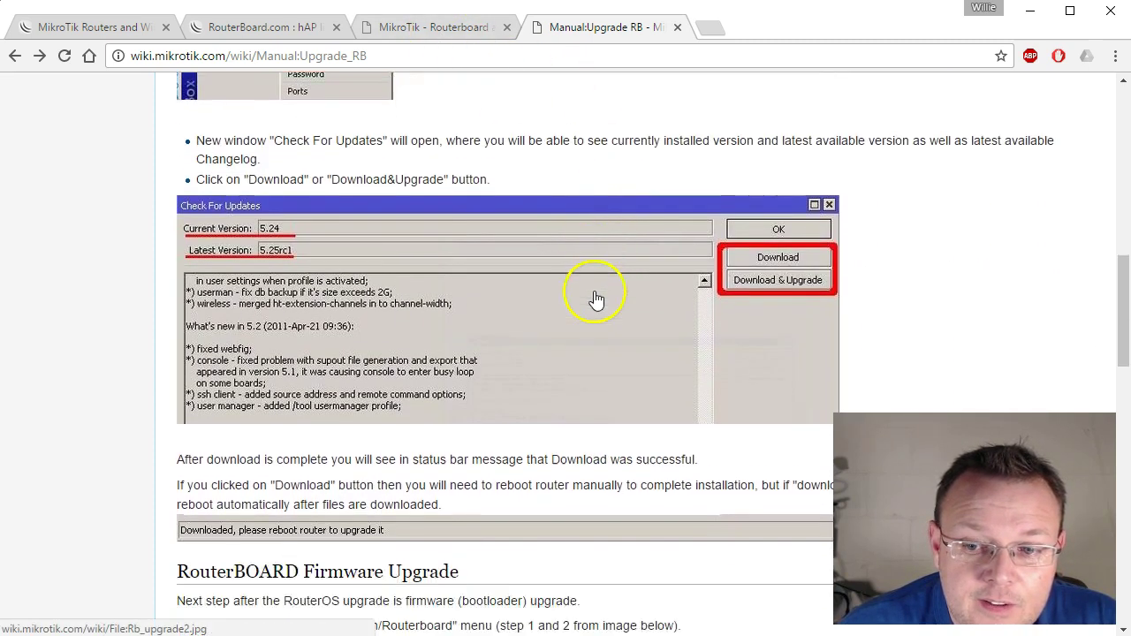
scroll(455, 44, "up", 2)
Start Download&Install of RouterOS 6.38.1 from WinBox's Check For Updates dialog.
left_click(437, 29)
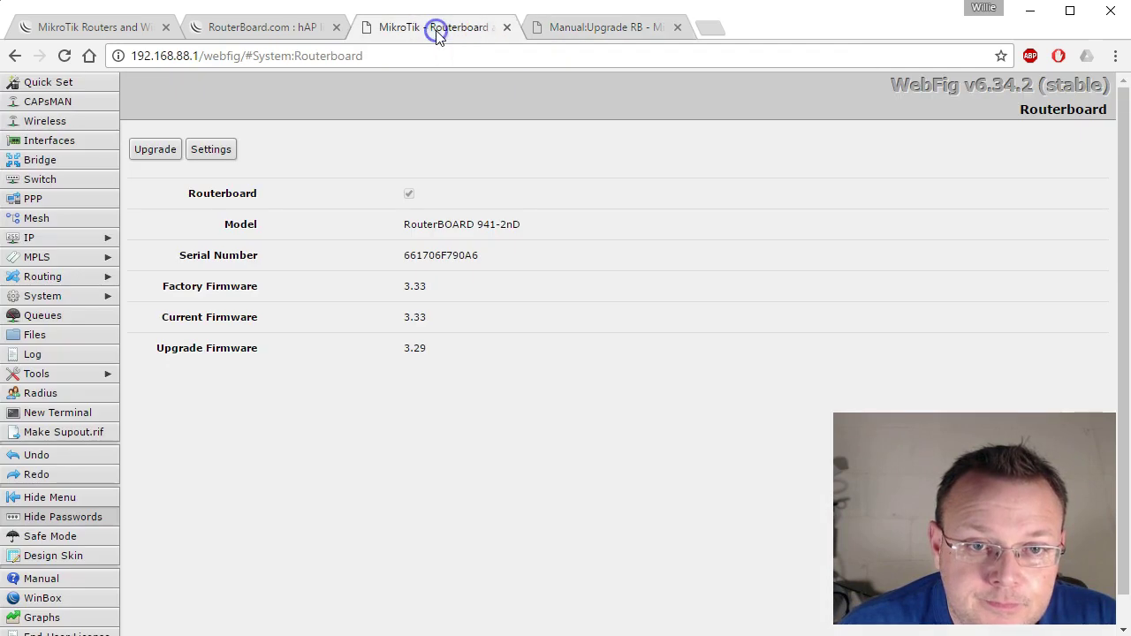
key("alt+Tab")
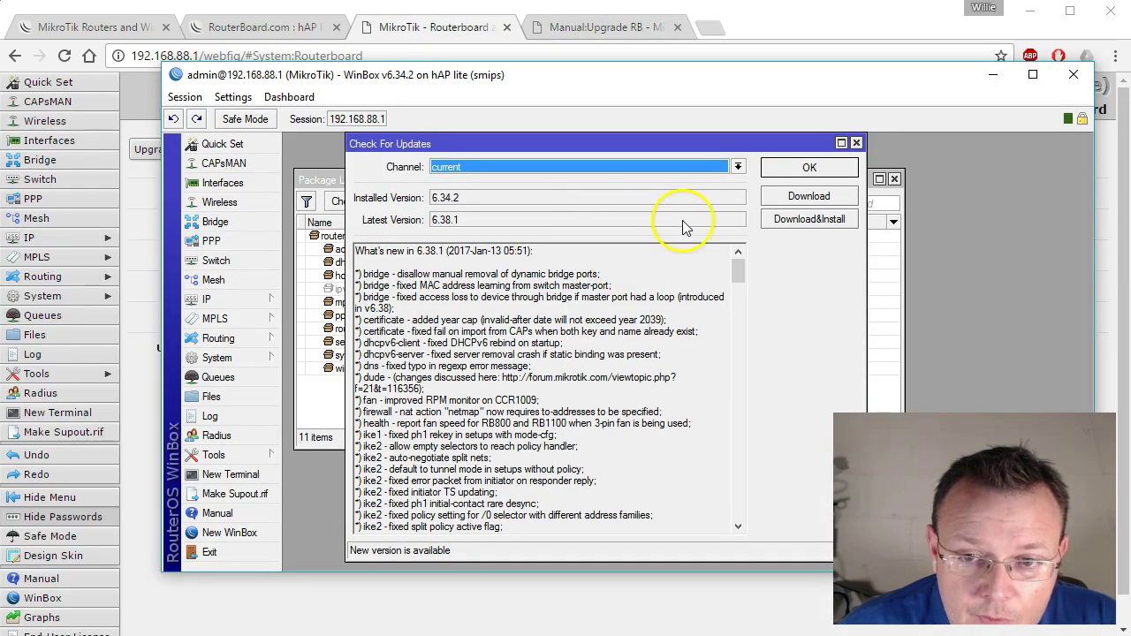
left_click(799, 220)
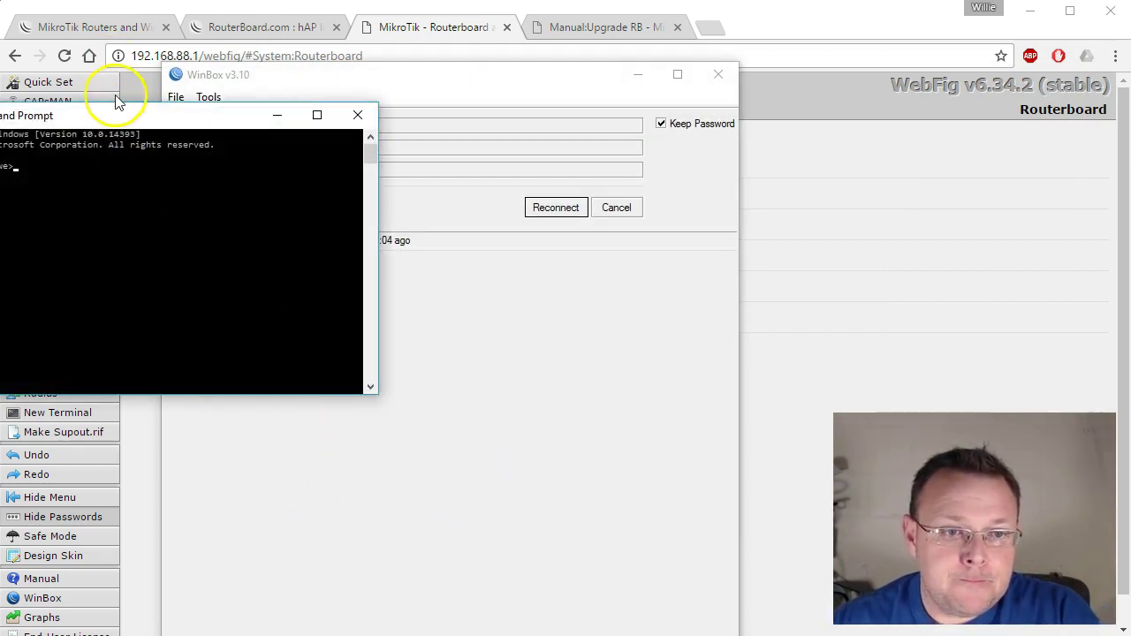
Stop the continuous ping once 192.168.88.1 replies, then reconnect WinBox to the router.
left_click_drag(97, 111, 423, 209)
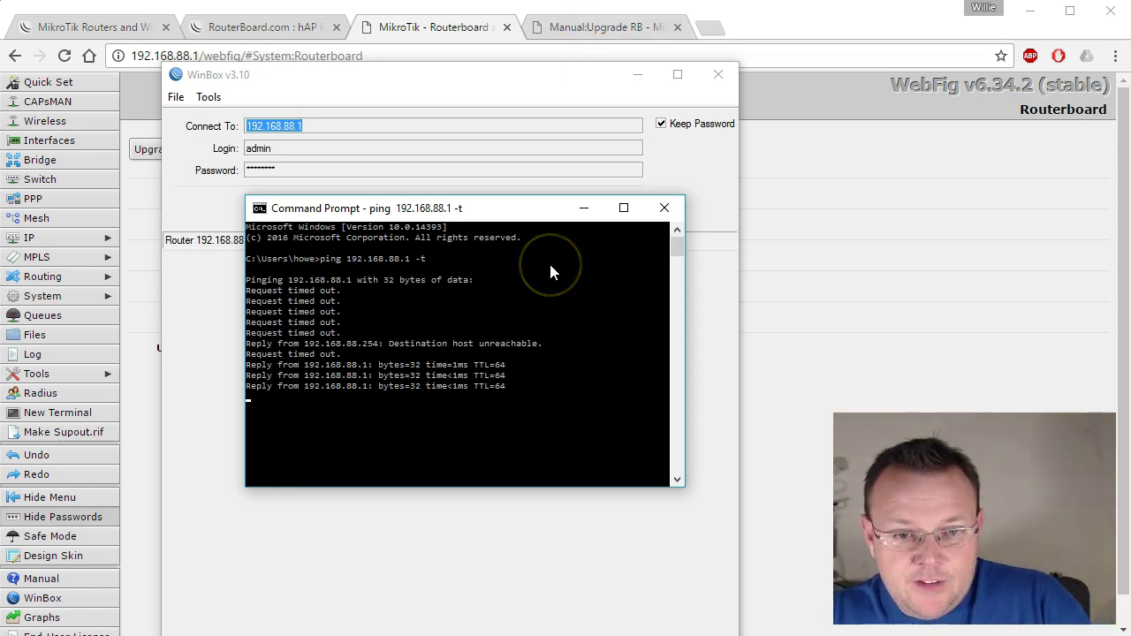
key("ctrl+c")
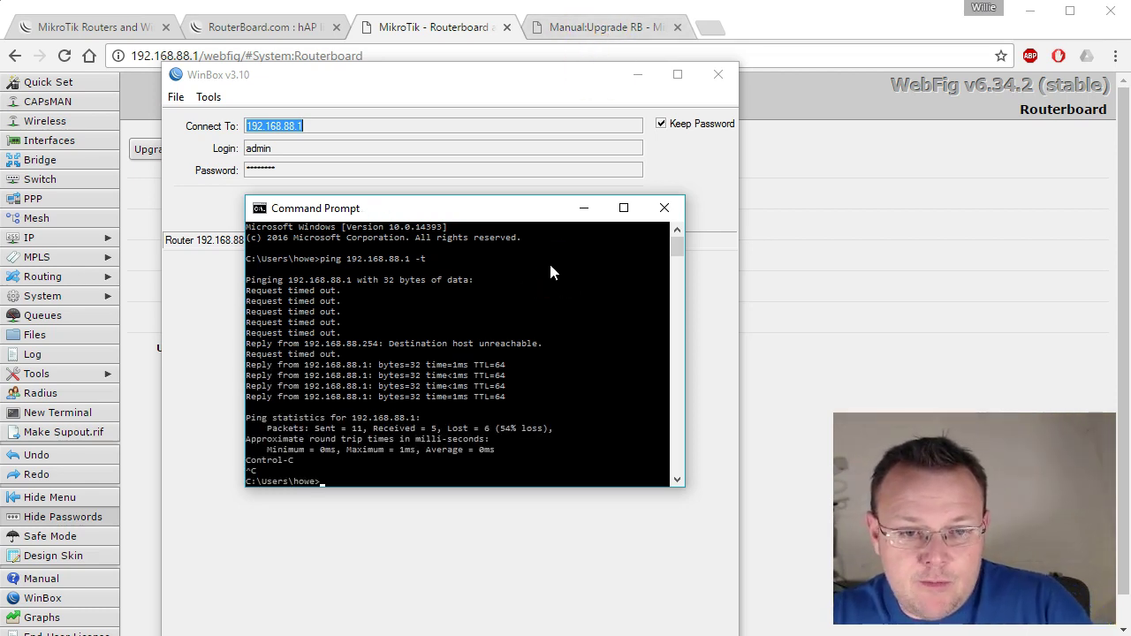
left_click(361, 81)
left_click(563, 210)
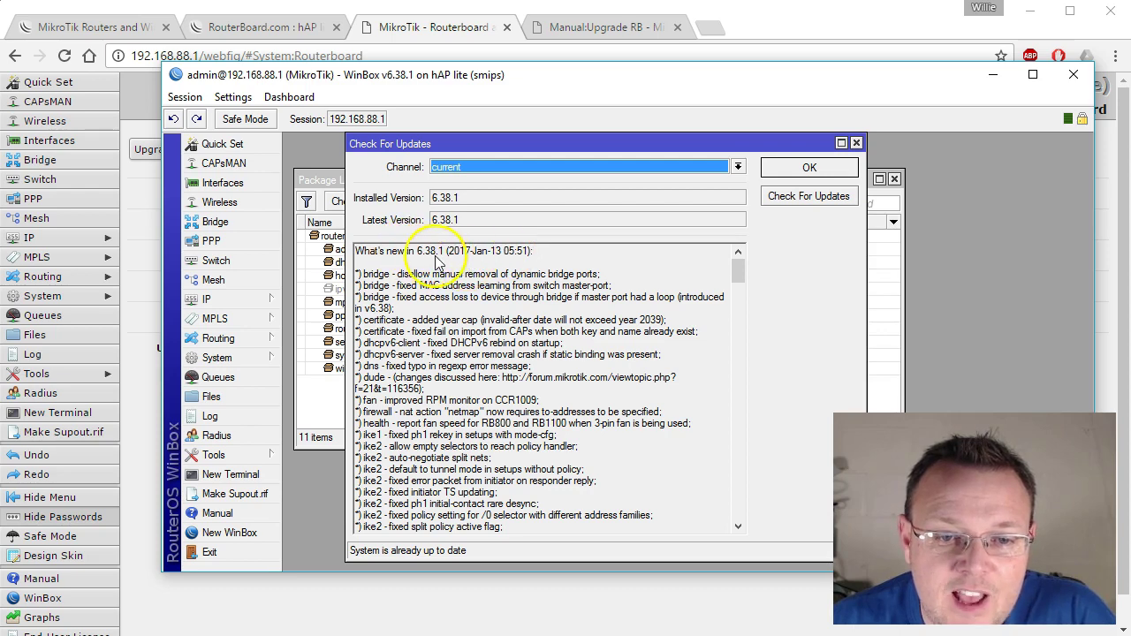
Close the update check, leaving all 11 packages listed at version 6.38.1.
left_click_drag(736, 265, 702, 221)
left_click(784, 167)
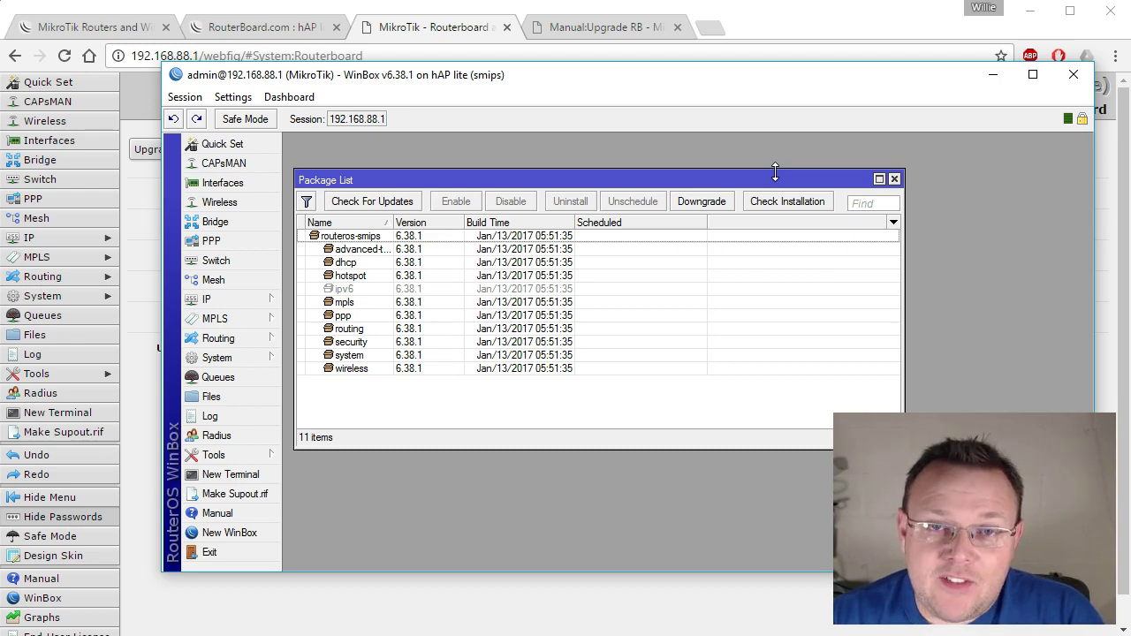
Skim the wiki's firmware upgrade steps, then bring WinBox back to the top-left corner.
left_click(600, 30)
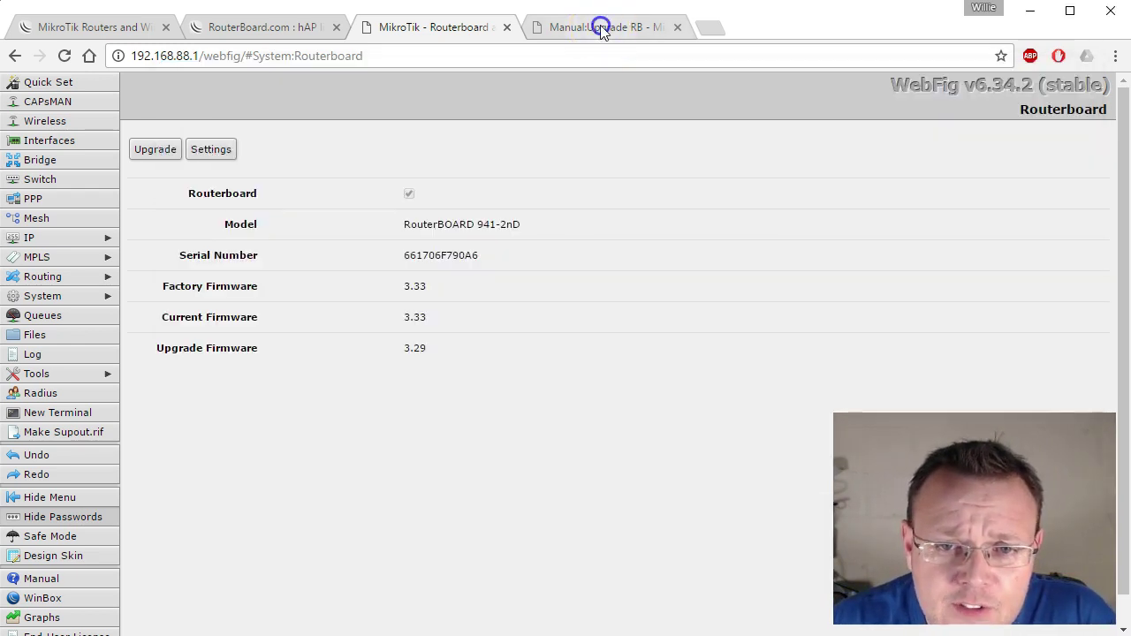
scroll(610, 329, "down", 4)
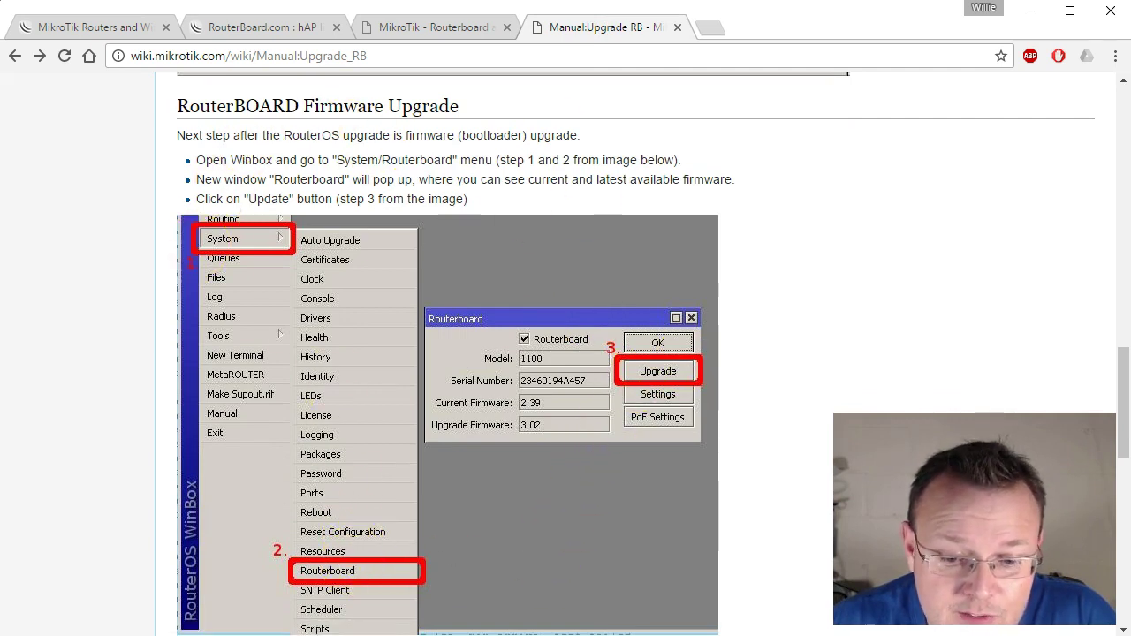
key("alt+Tab")
left_click_drag(424, 77, 261, 16)
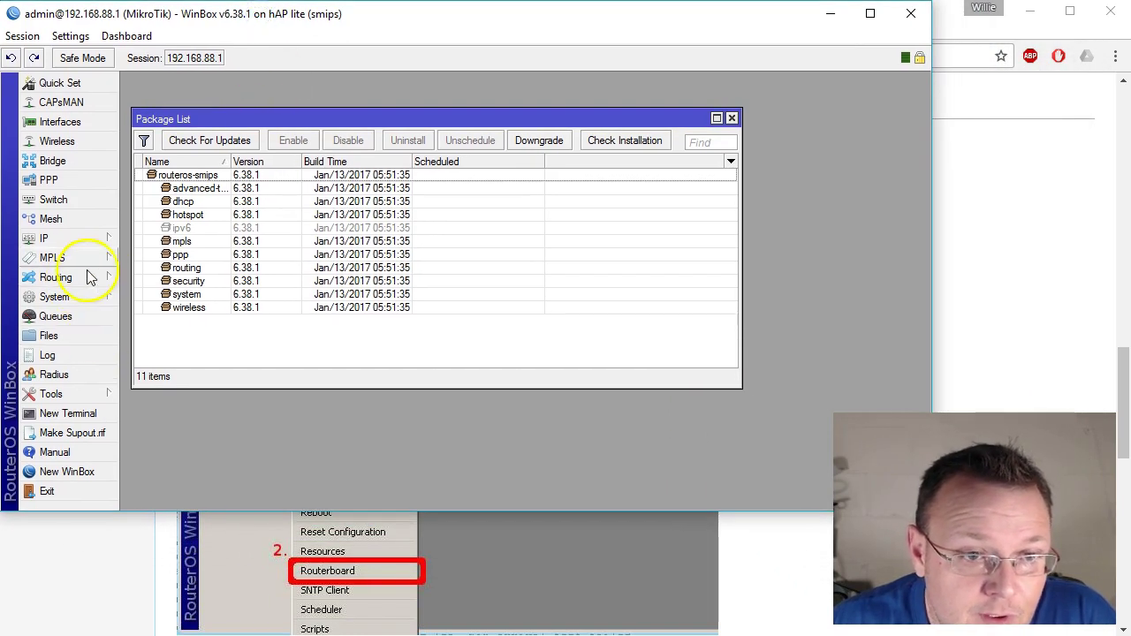
Open System > Routerboard and confirm upgrading the firmware from 3.33 to 3.36.
left_click(731, 118)
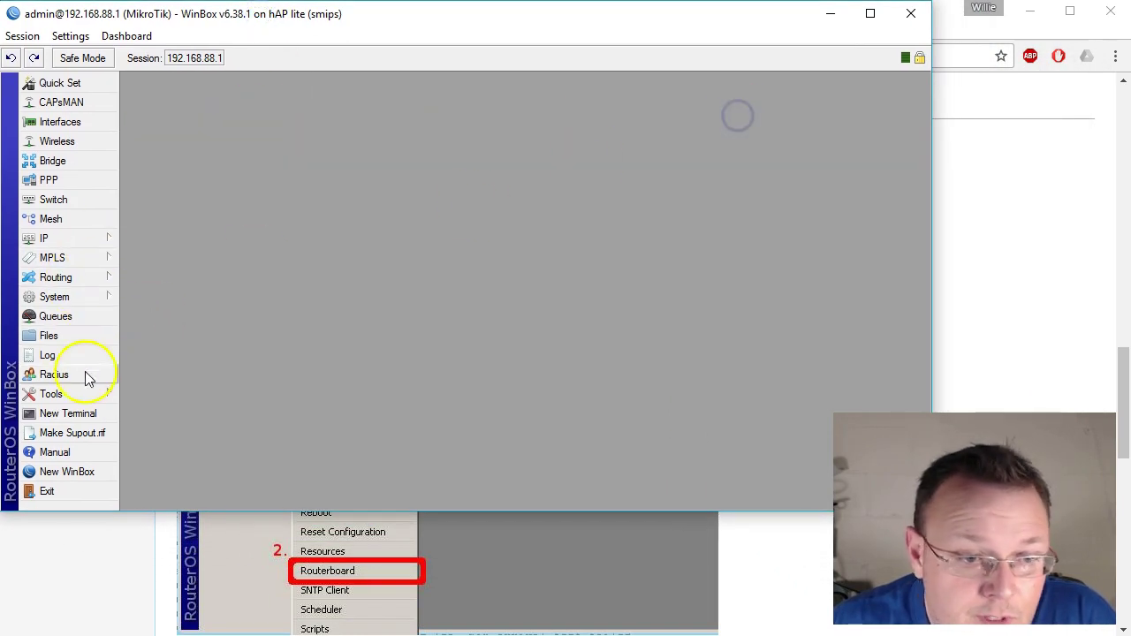
left_click(65, 301)
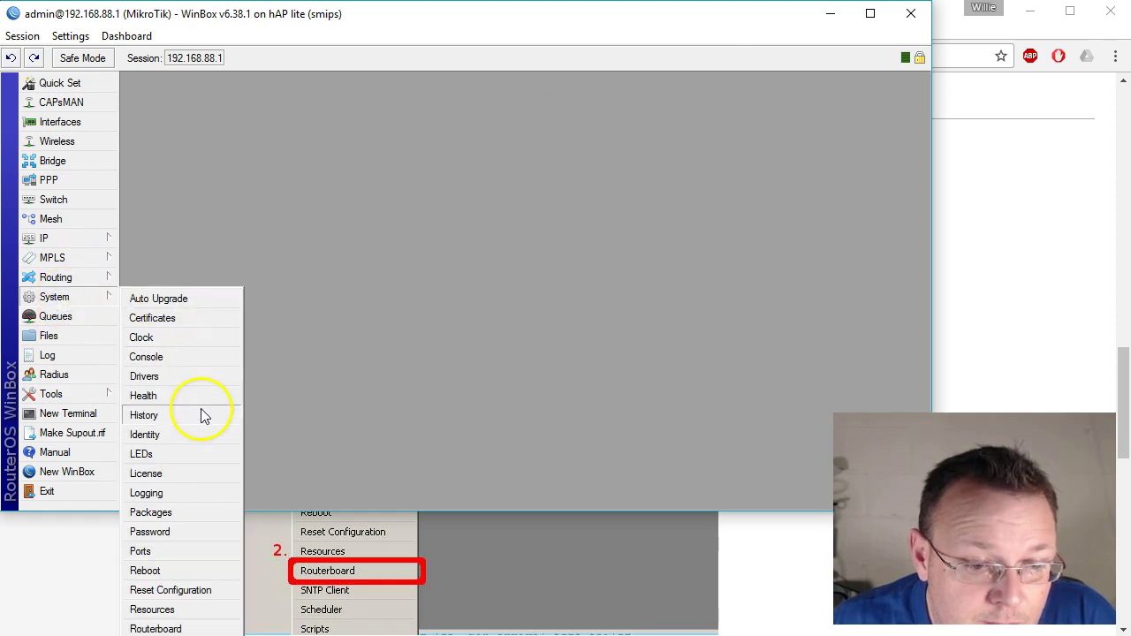
left_click(168, 628)
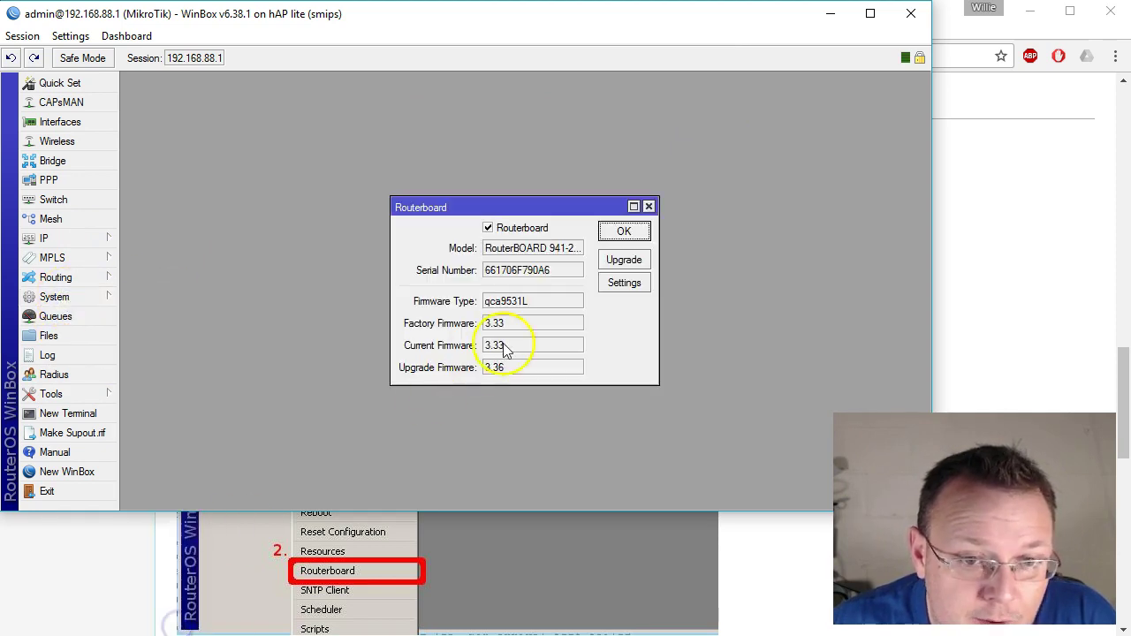
left_click(636, 267)
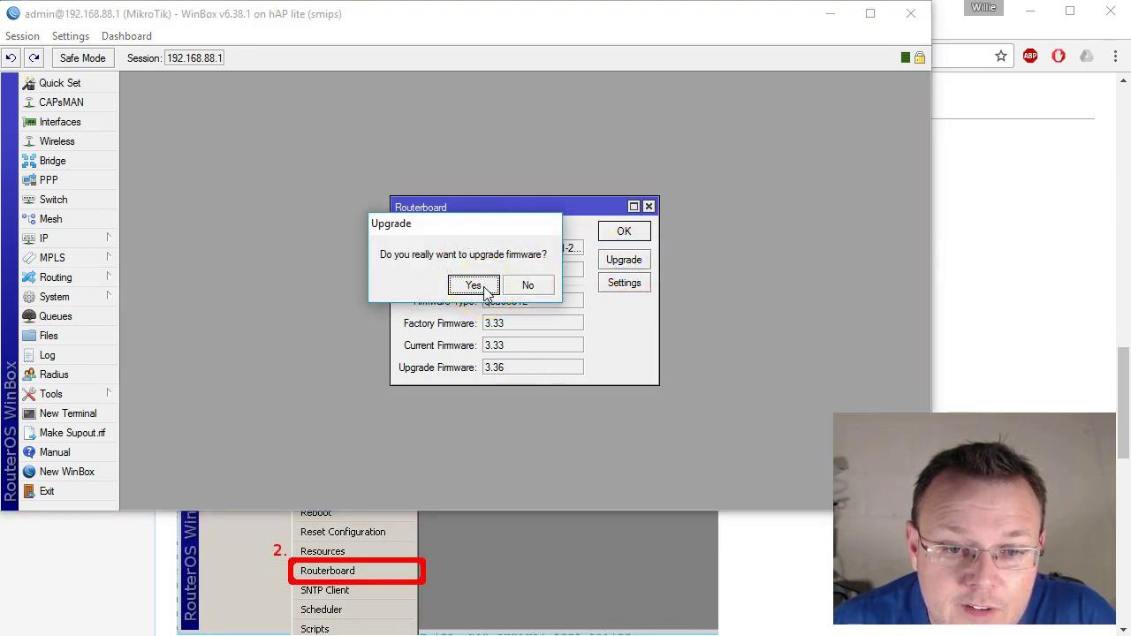
left_click_drag(512, 226, 383, 181)
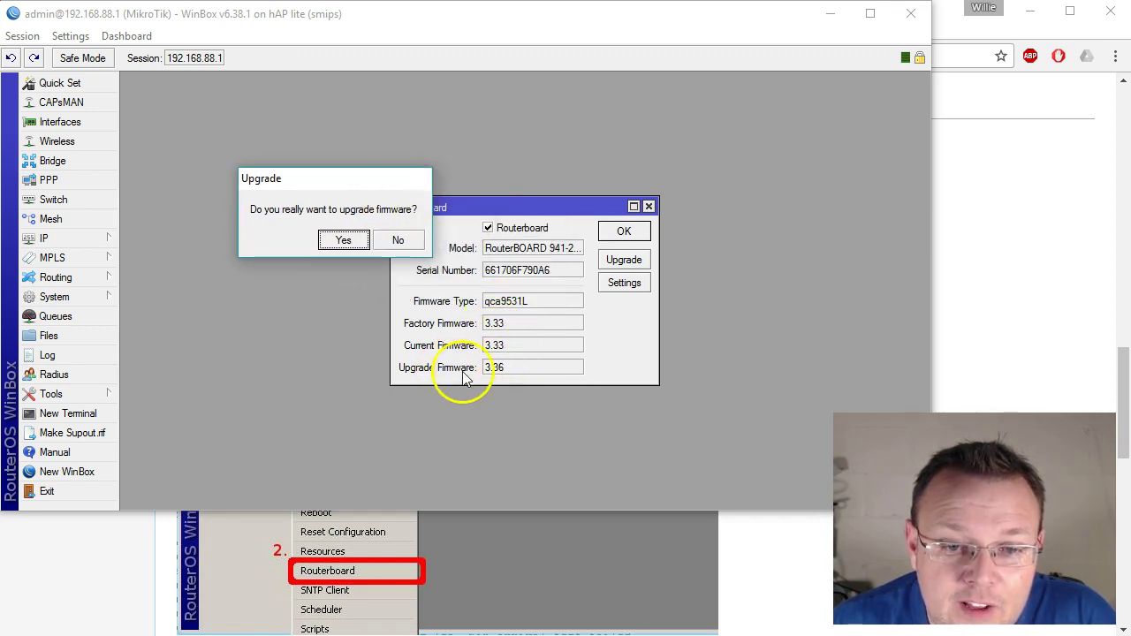
left_click(359, 247)
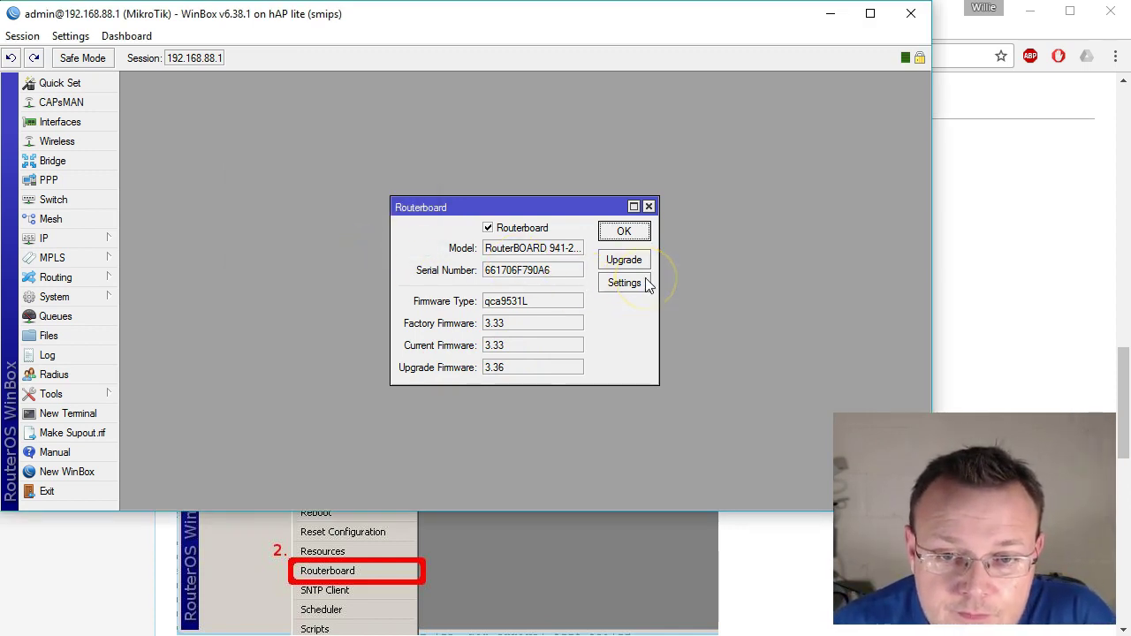
Scroll the Upgrade RB wiki page to its reboot-required note and SwOS upgrade section.
left_click(967, 34)
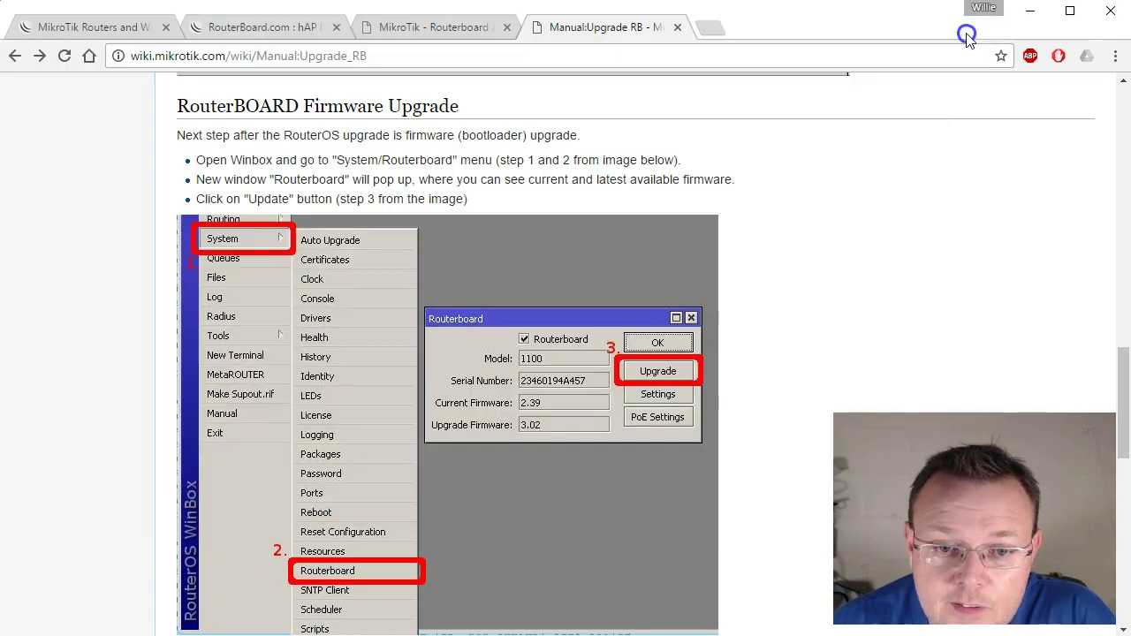
scroll(515, 309, "down", 4)
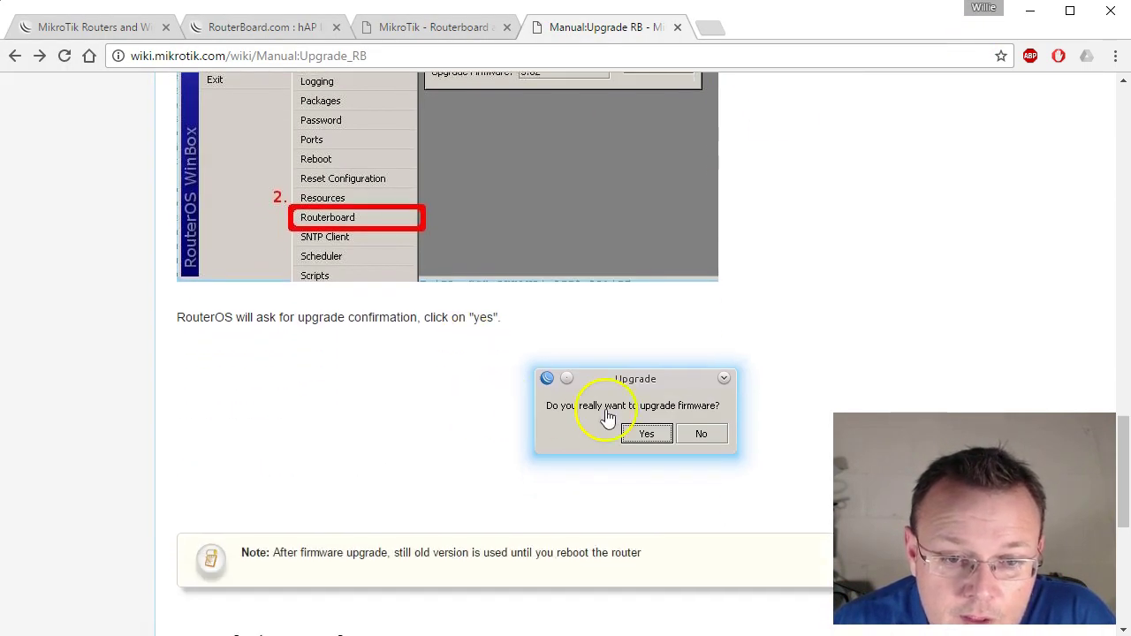
scroll(594, 477, "down", 3)
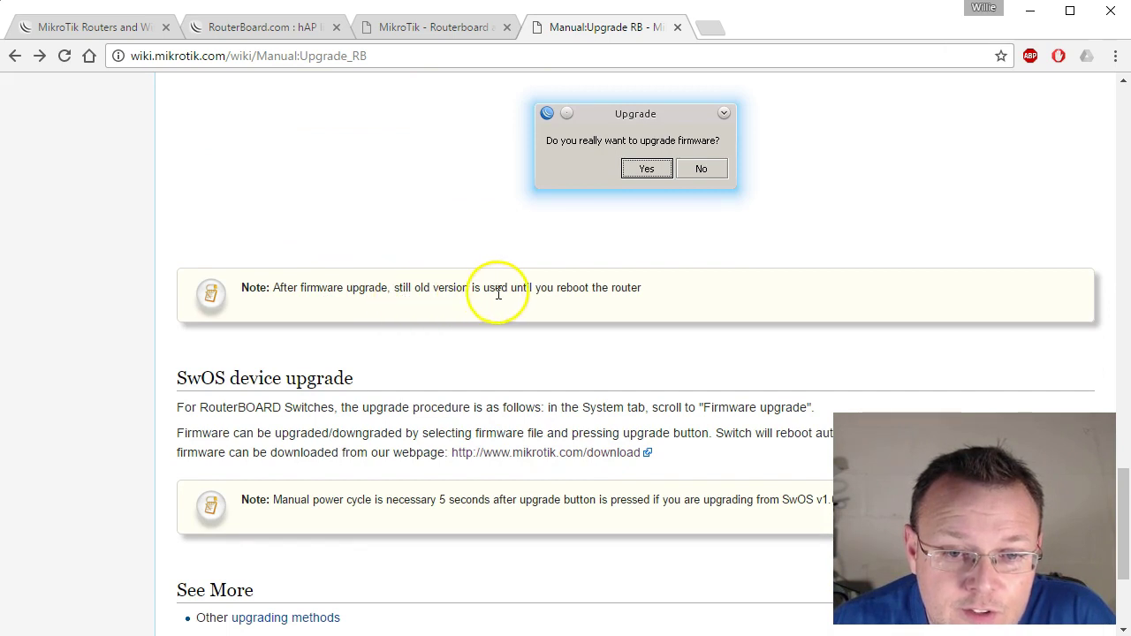
scroll(662, 358, "down", 3)
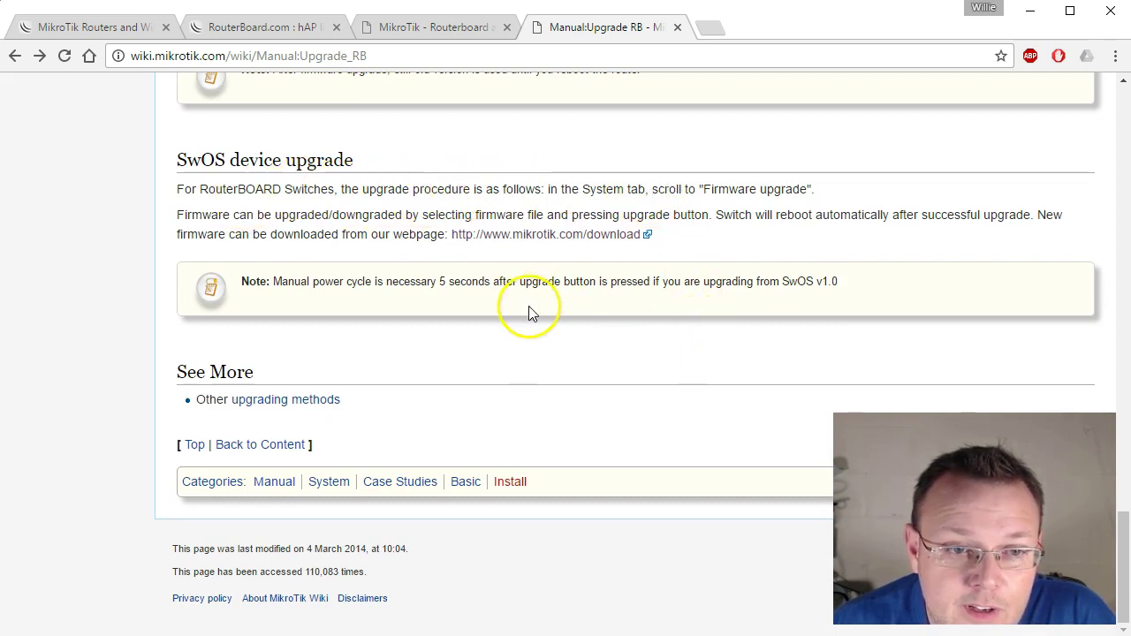
Close the Routerboard details and cancel an accidentally requested router shutdown.
left_click(457, 28)
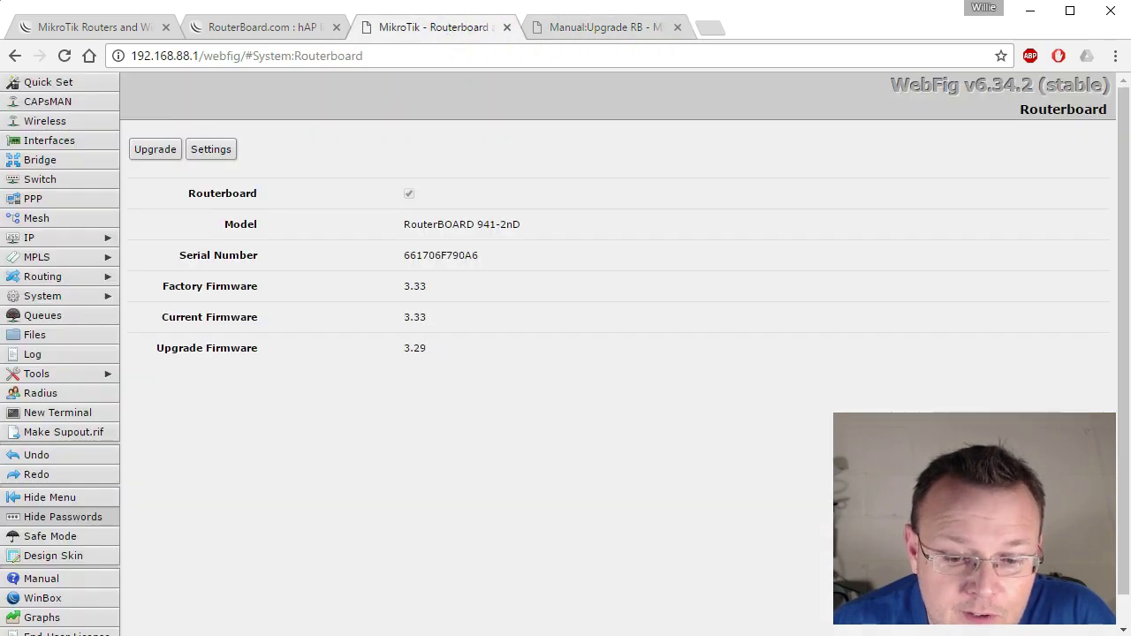
key("alt+Tab")
left_click(631, 233)
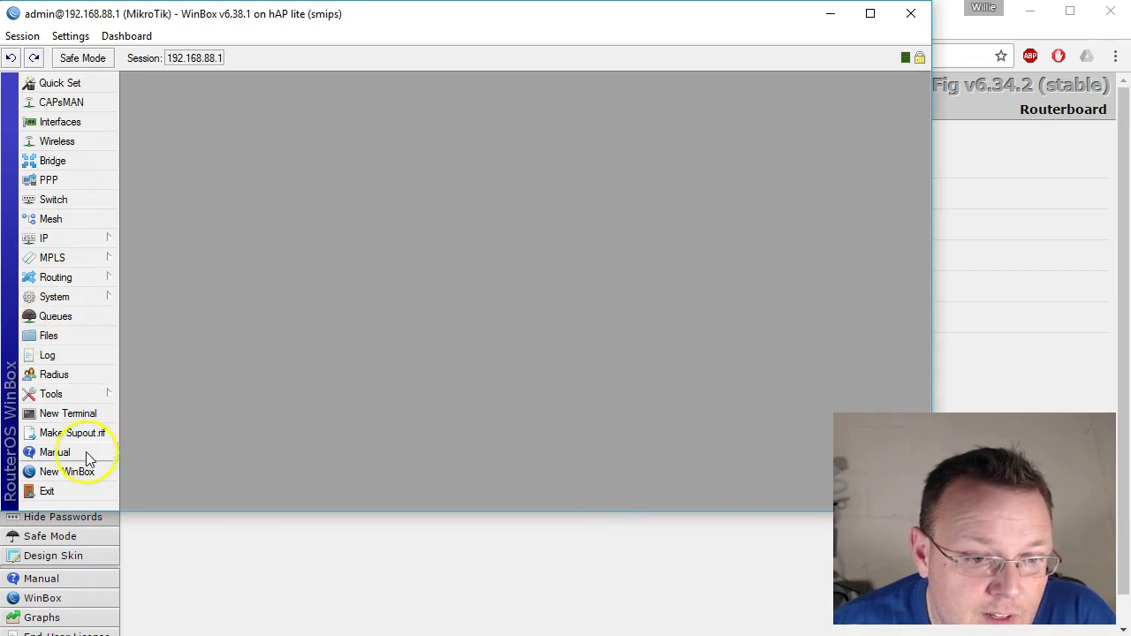
left_click(82, 394)
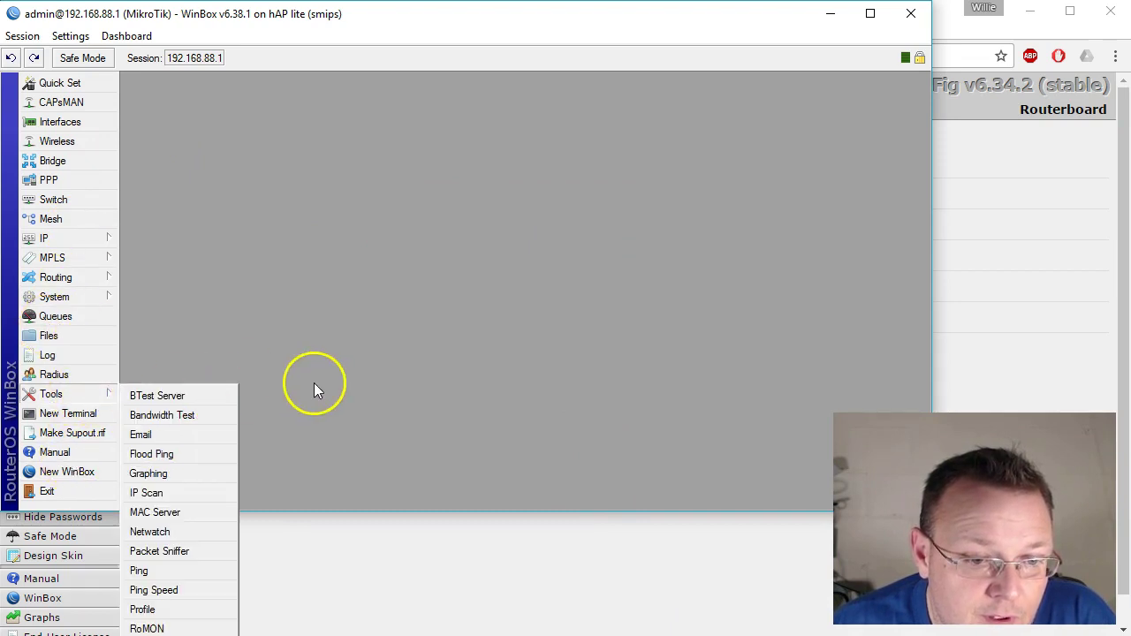
left_click(79, 296)
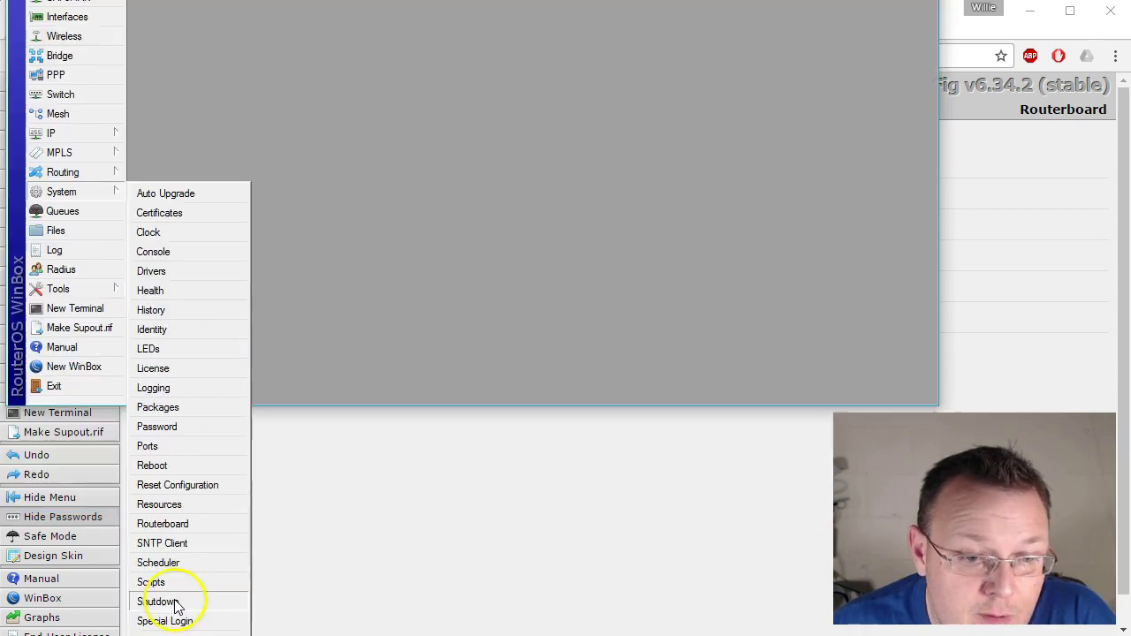
left_click(174, 600)
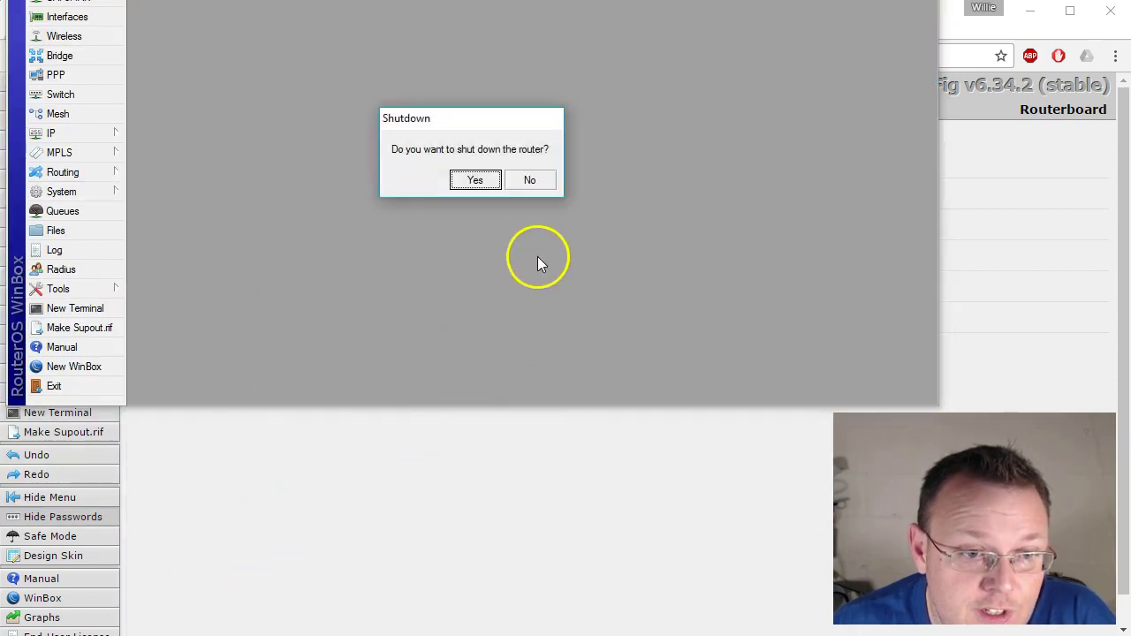
left_click(528, 181)
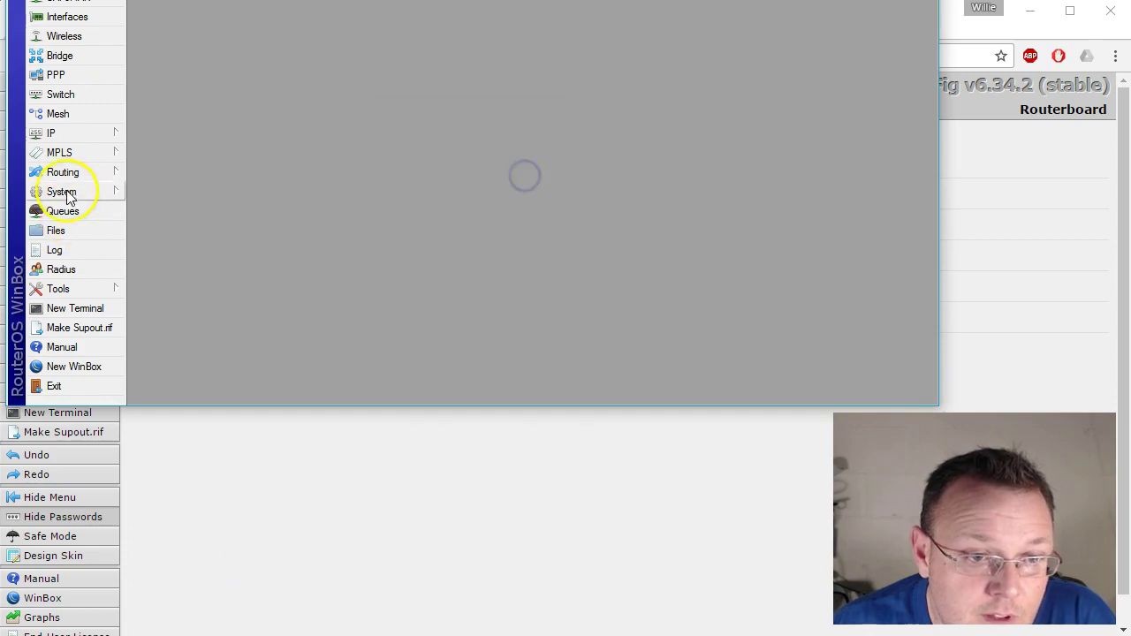
Reboot the router from System > Reboot to apply the upgraded firmware.
left_click(63, 191)
left_click(152, 465)
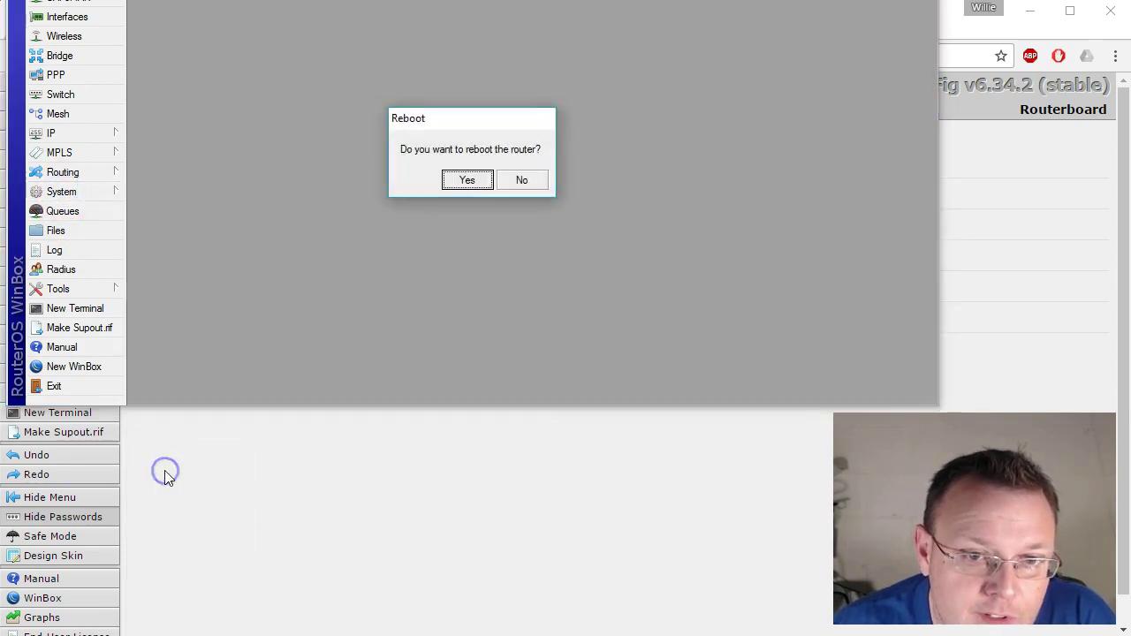
left_click(471, 181)
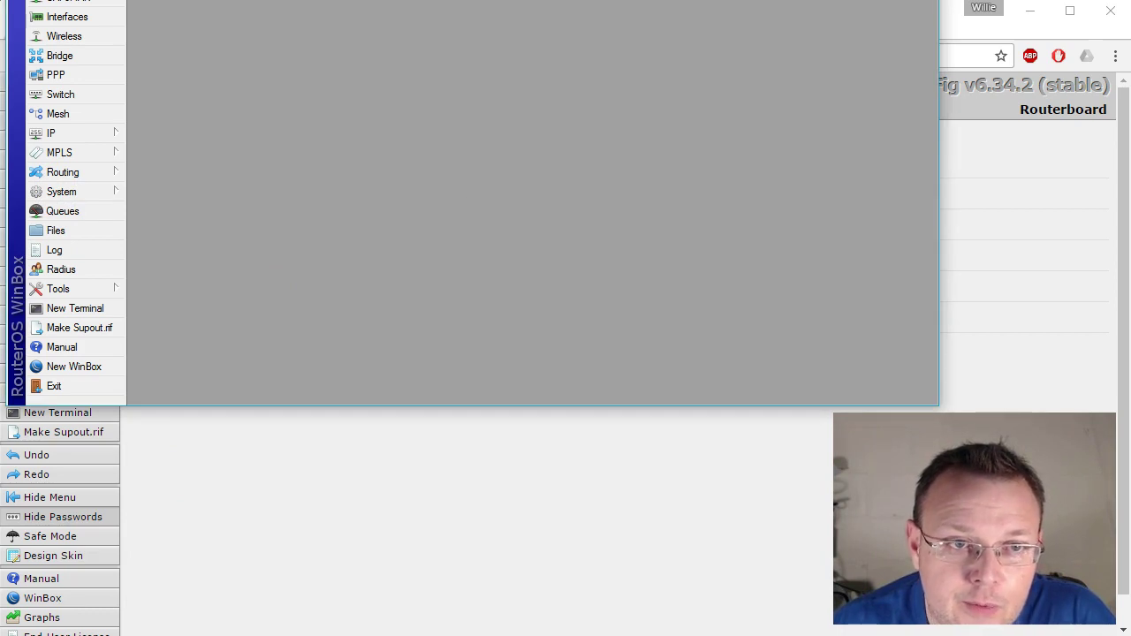
left_click_drag(332, 0, 336, 44)
Rerun ping 192.168.88.1 -t until the router answers, then reconnect WinBox.
left_click(380, 372)
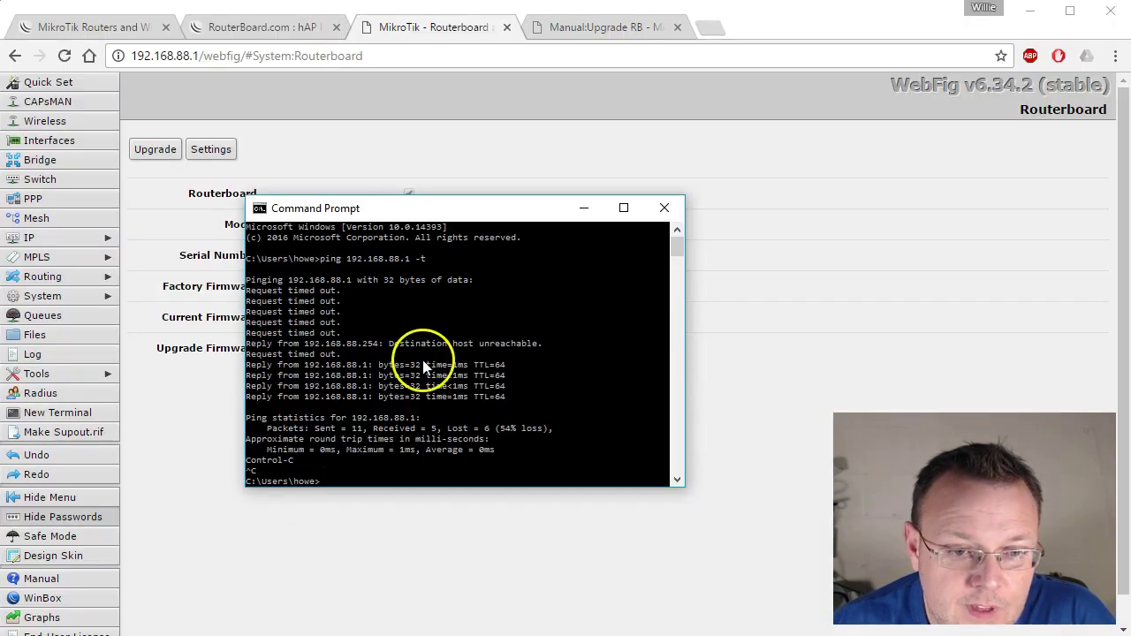
key("Up")
key("Return")
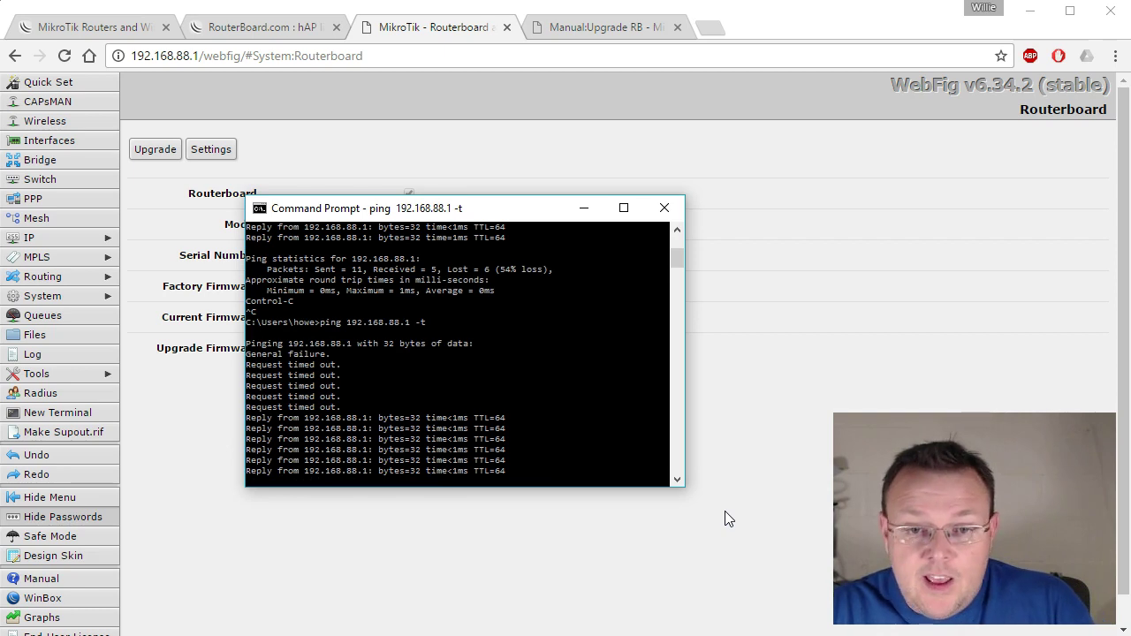
left_click(651, 629)
left_click(406, 173)
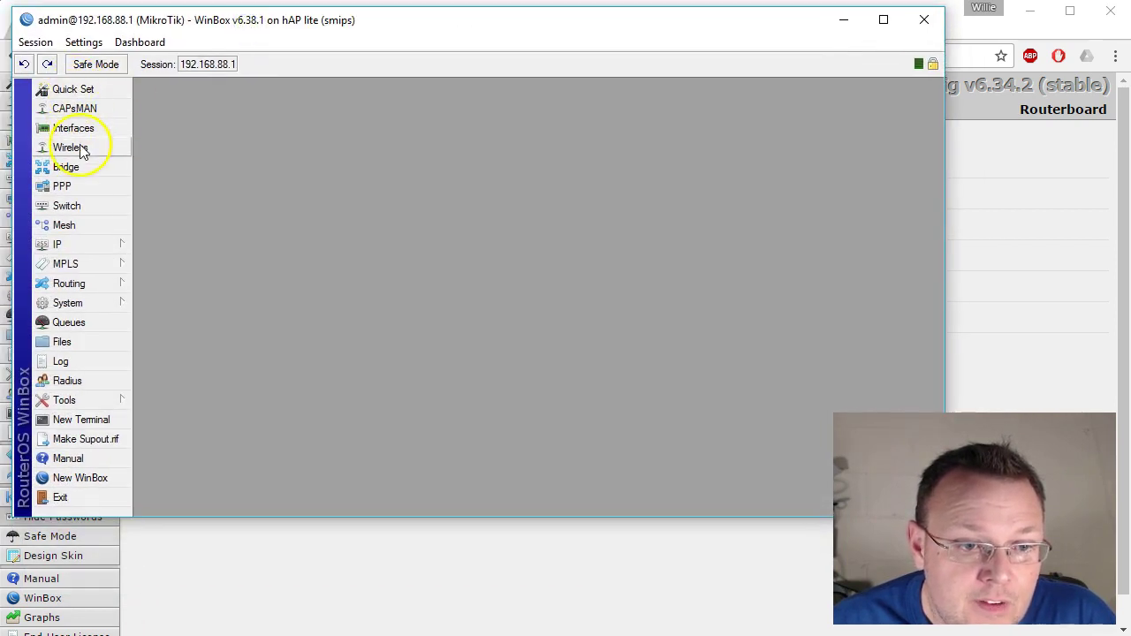
Browse the System menu, open and close the Queue List, then return to System.
left_click(81, 302)
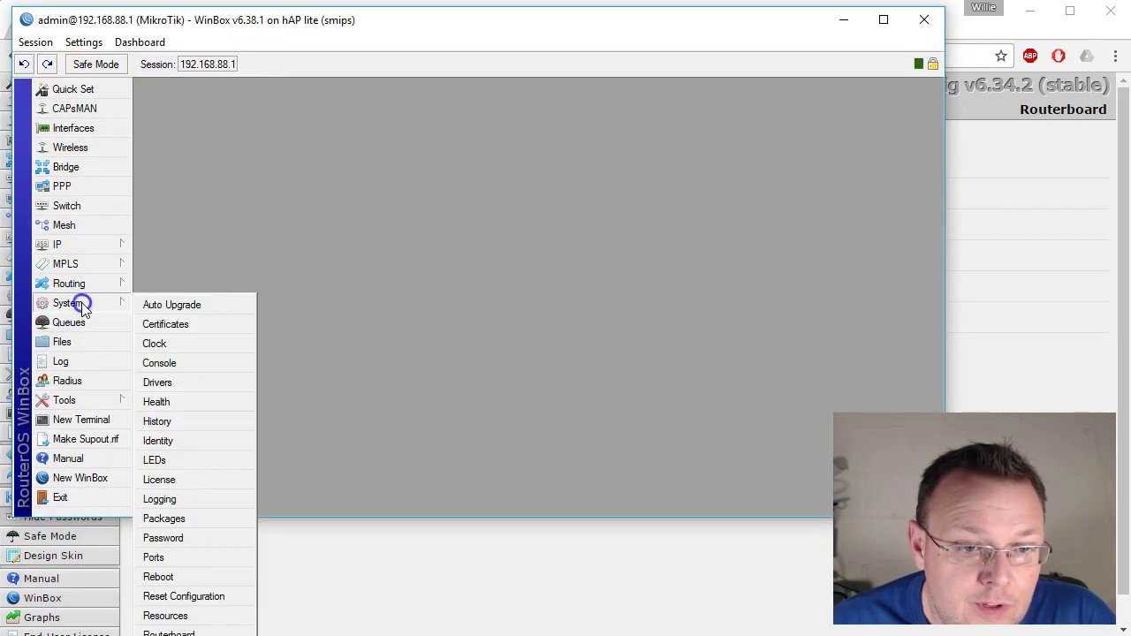
left_click(77, 323)
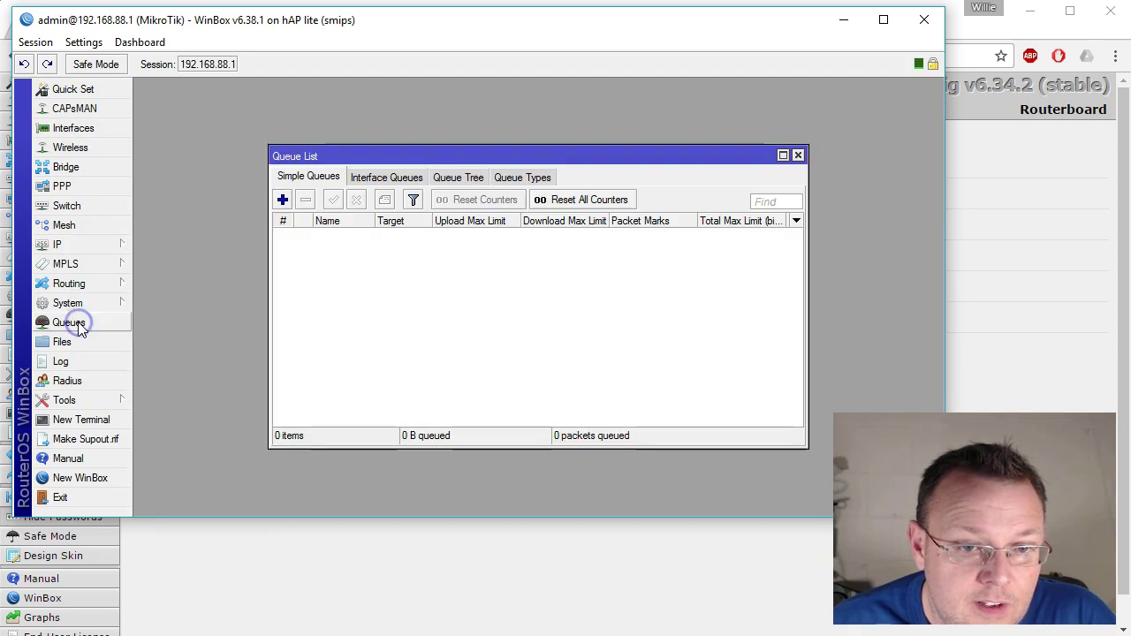
left_click(797, 155)
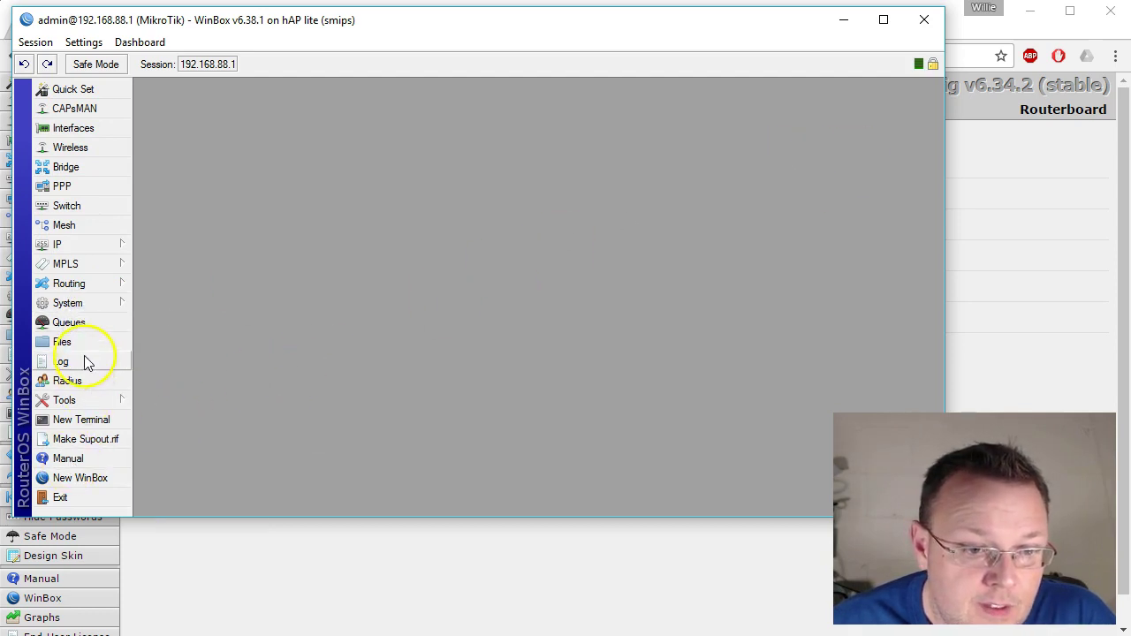
left_click(71, 303)
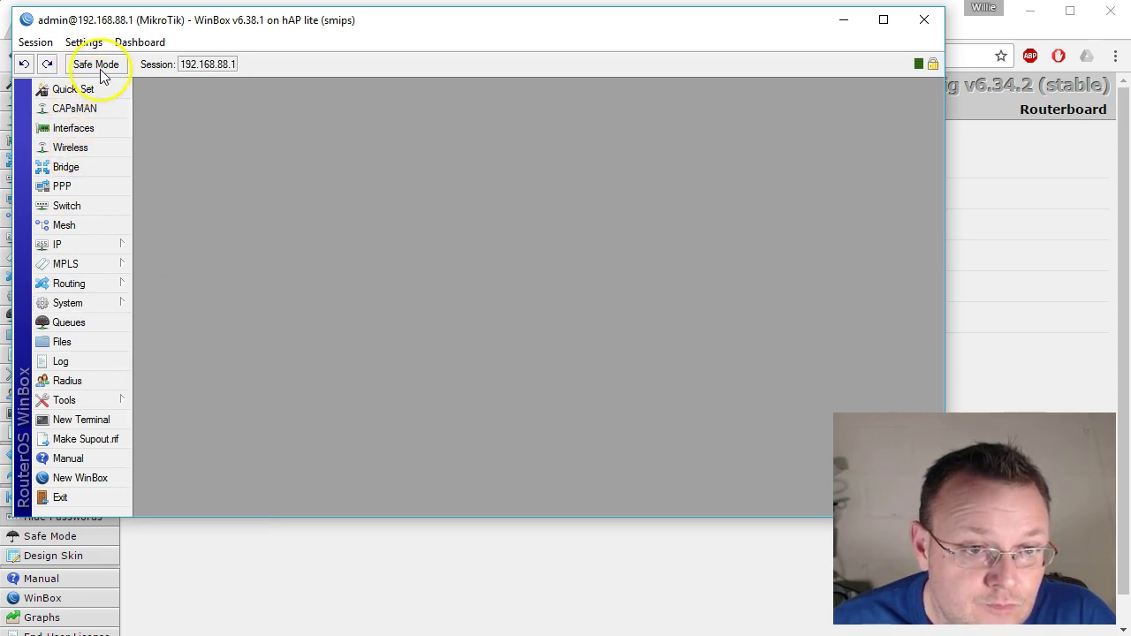
Open Quick Set in Home AP mode and move its window up to show all fields.
left_click(96, 99)
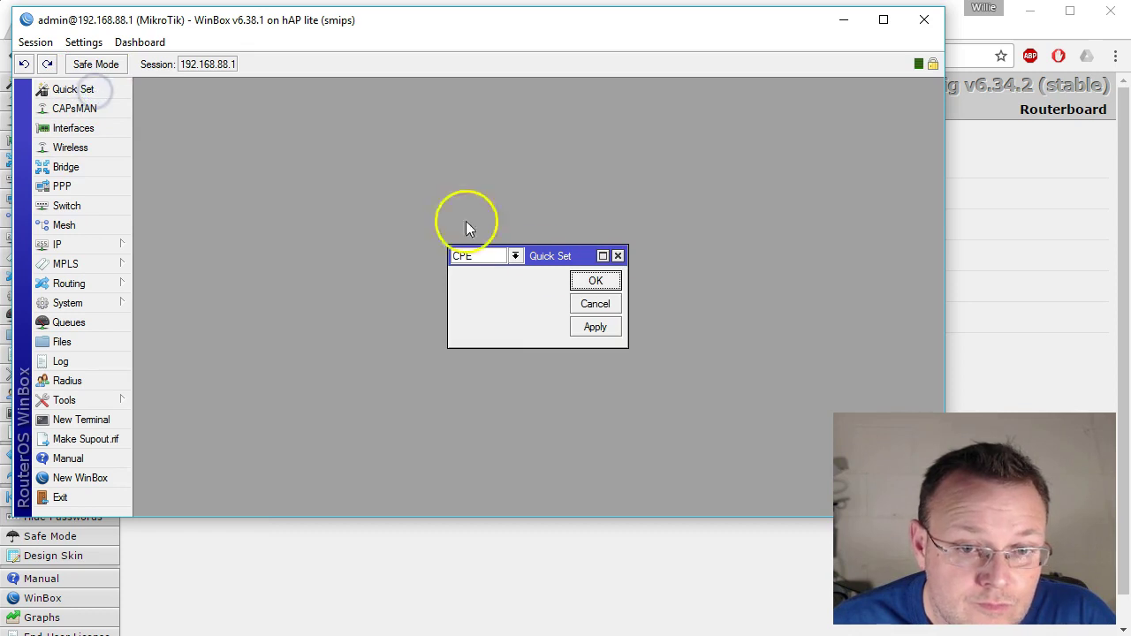
left_click_drag(704, 260, 401, 91)
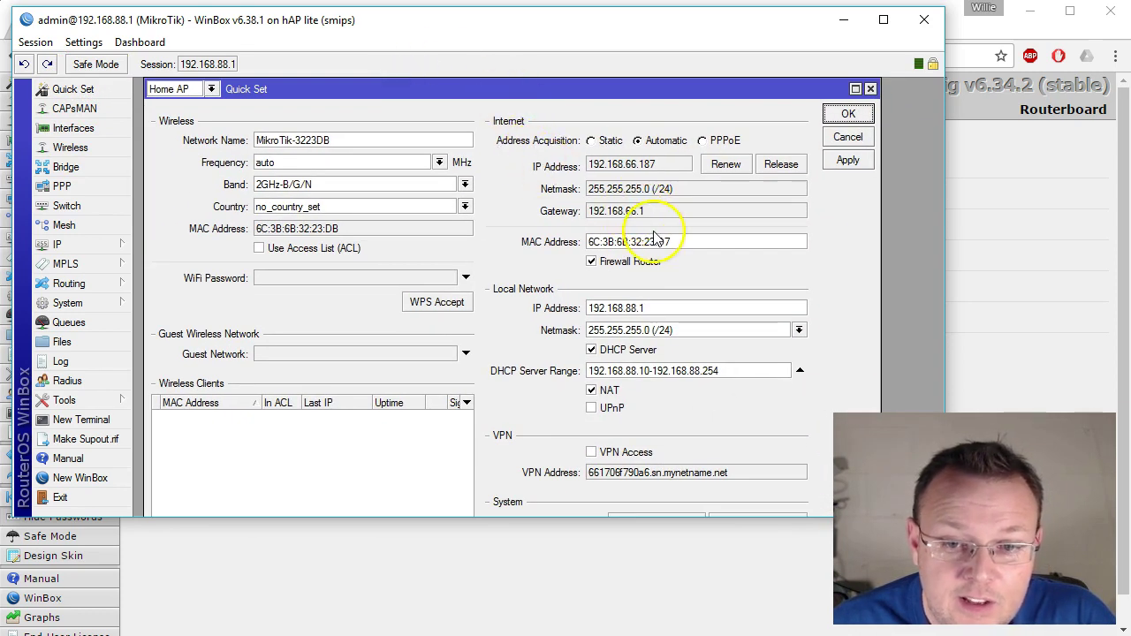